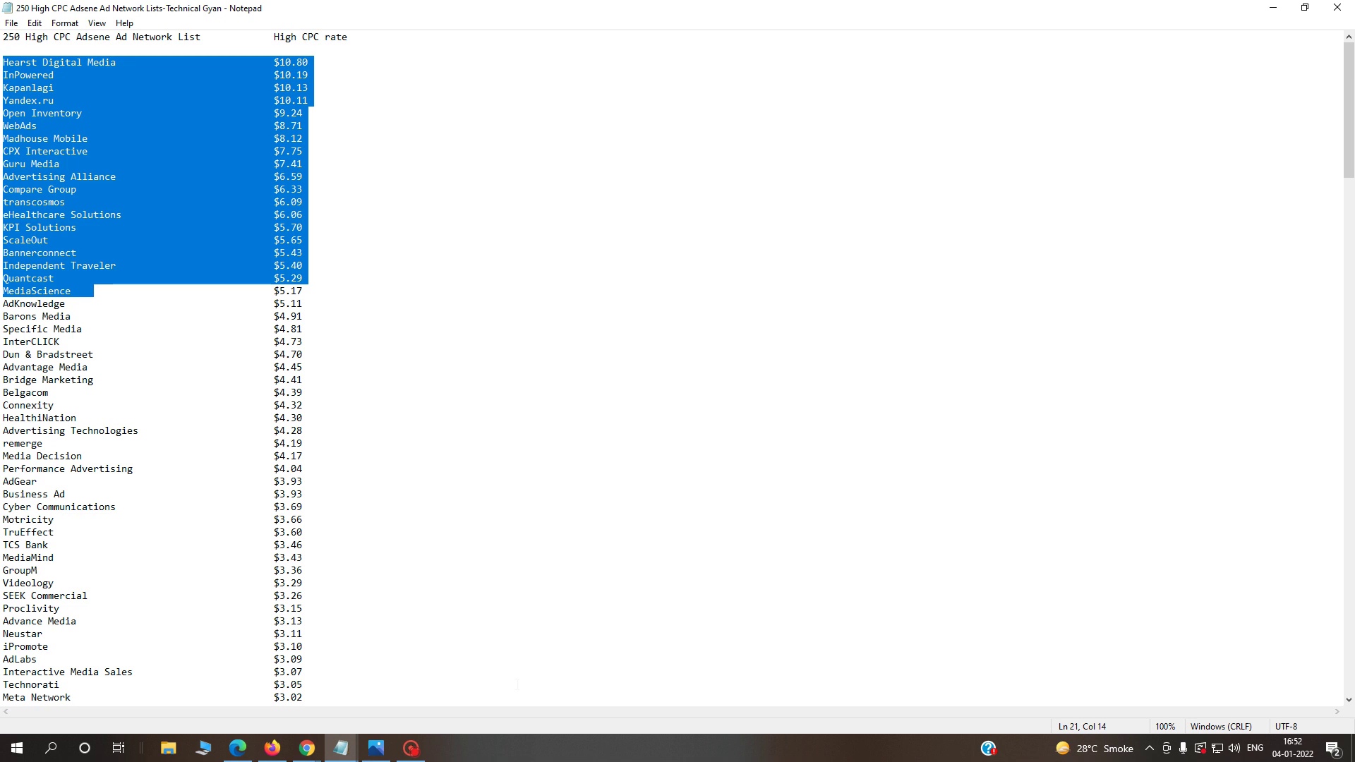
- Switch to the Google AdSense window in Chrome and open the Advertiser URLs blocking page for all sites
mouse_move(313, 754)
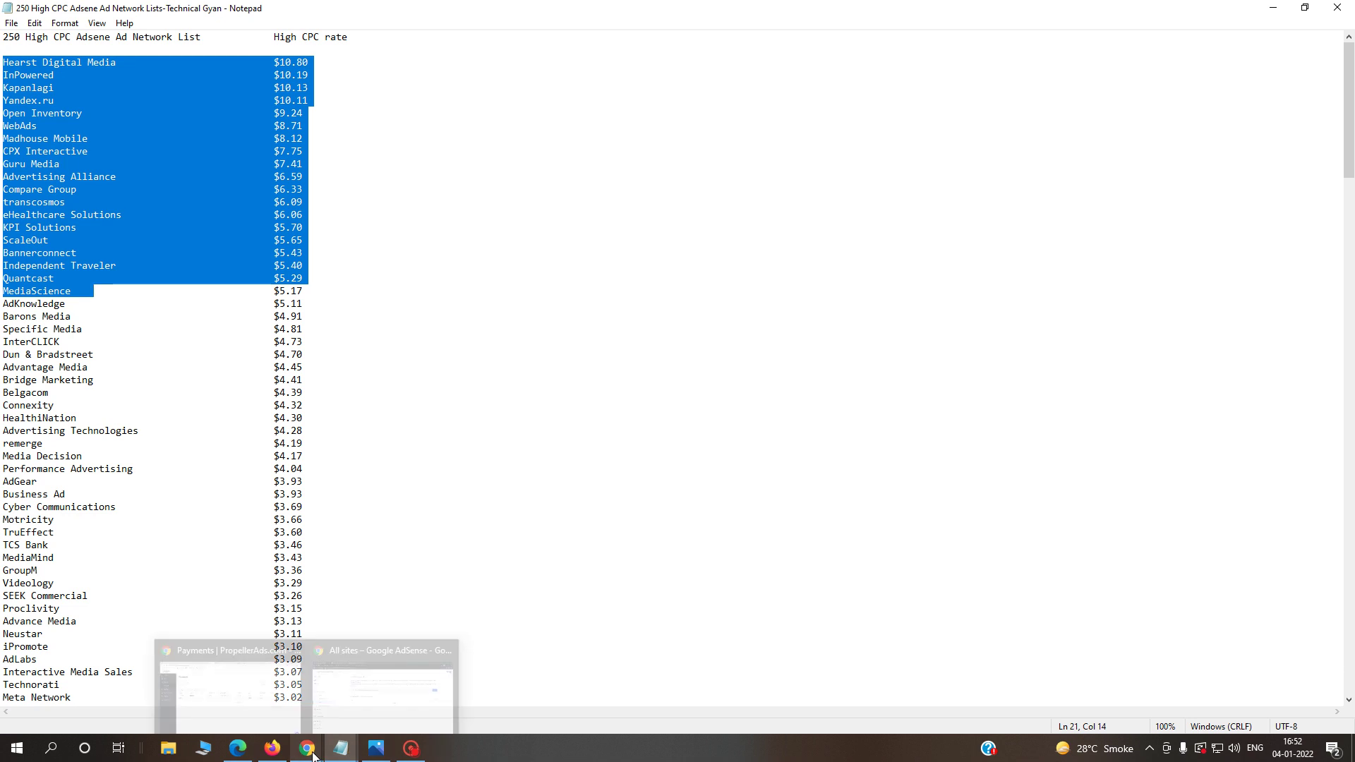
click(230, 681)
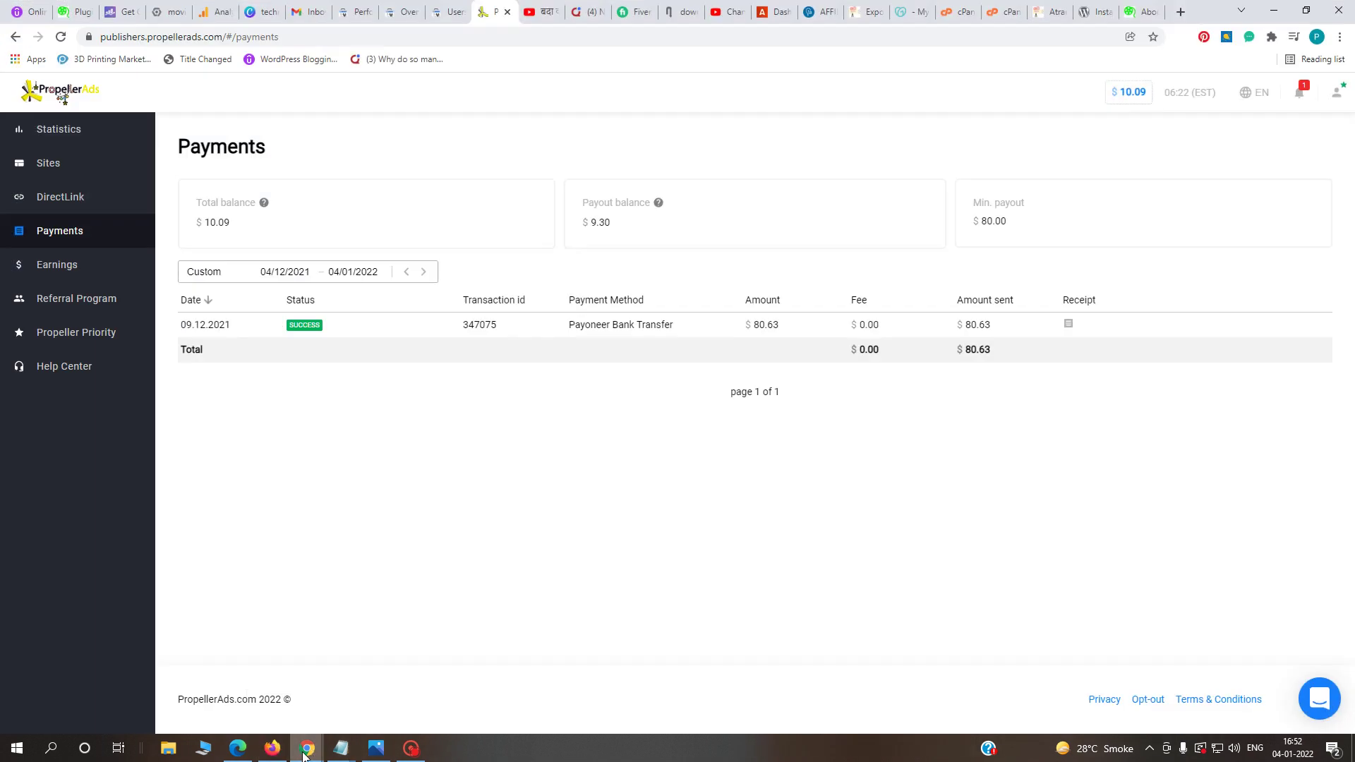
mouse_move(306, 750)
click(363, 710)
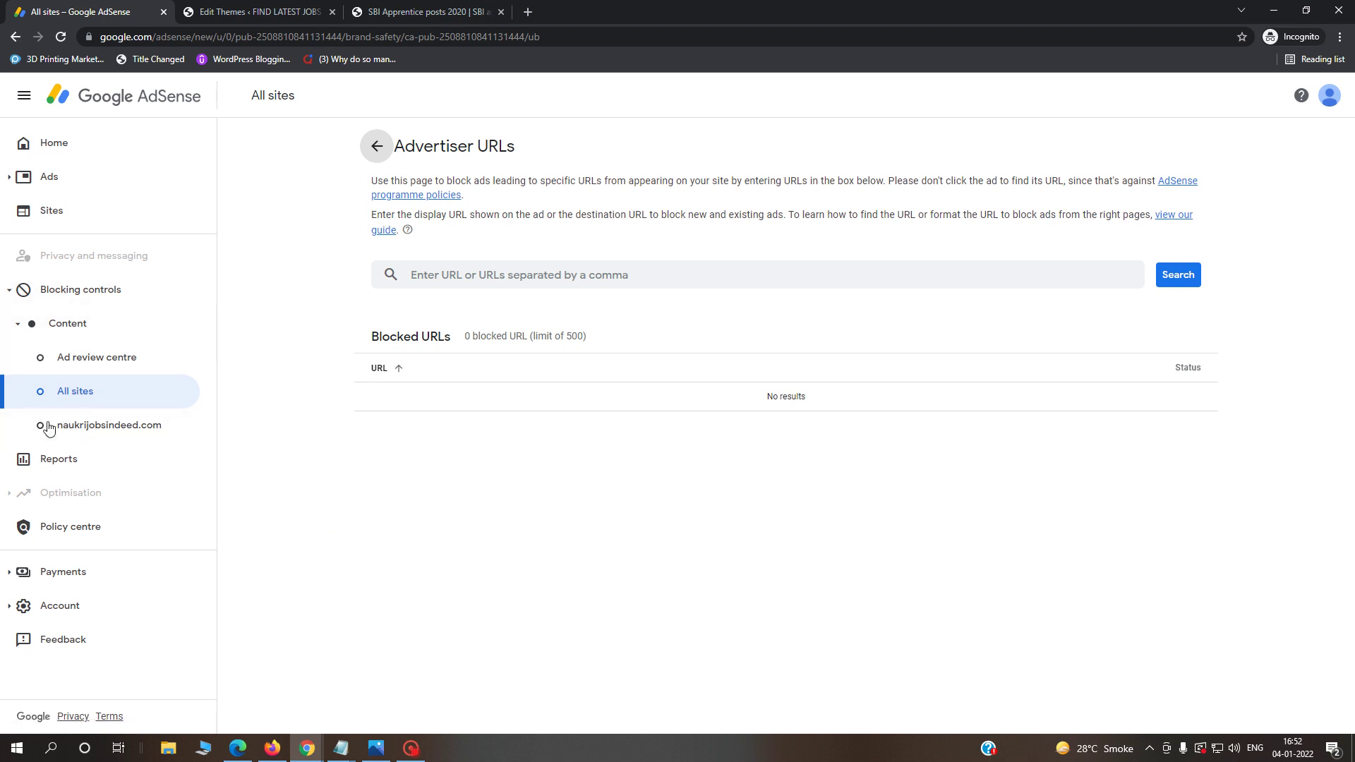
click(77, 400)
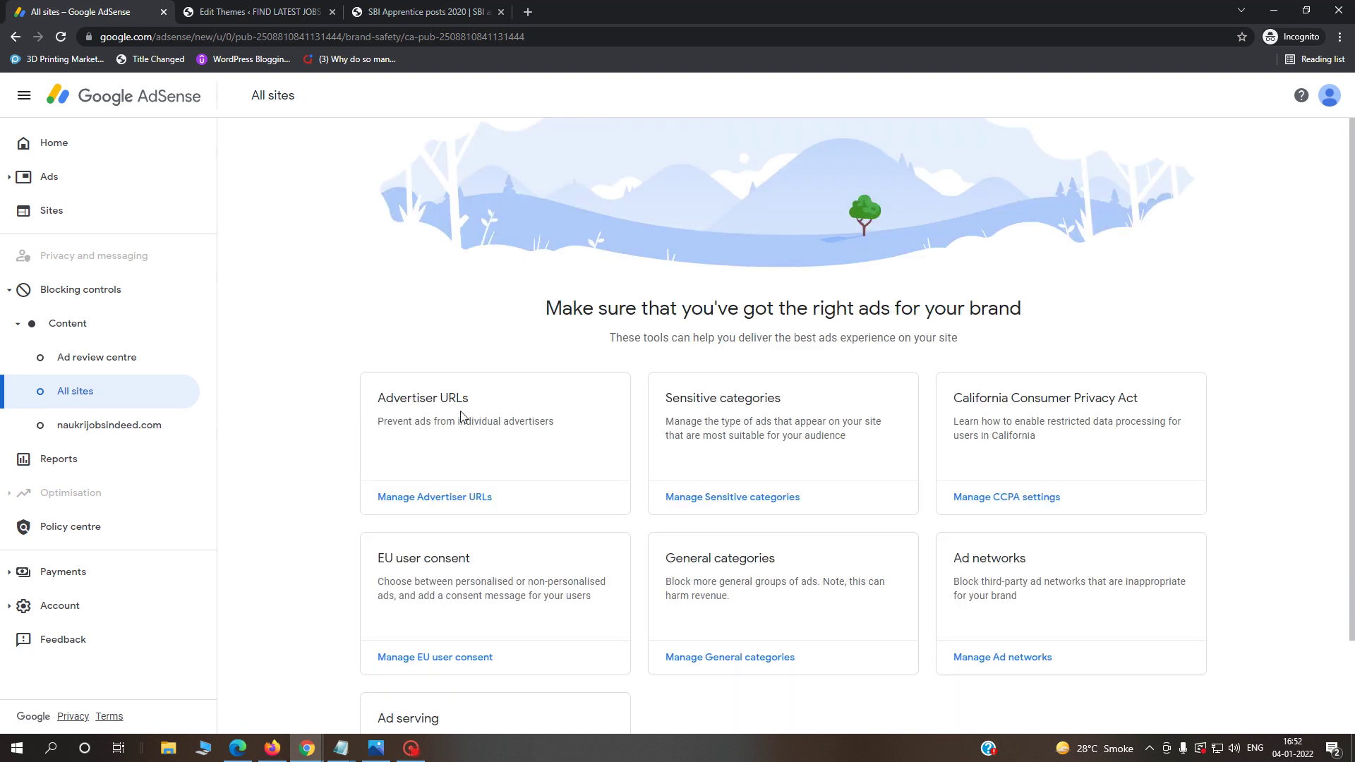
click(430, 498)
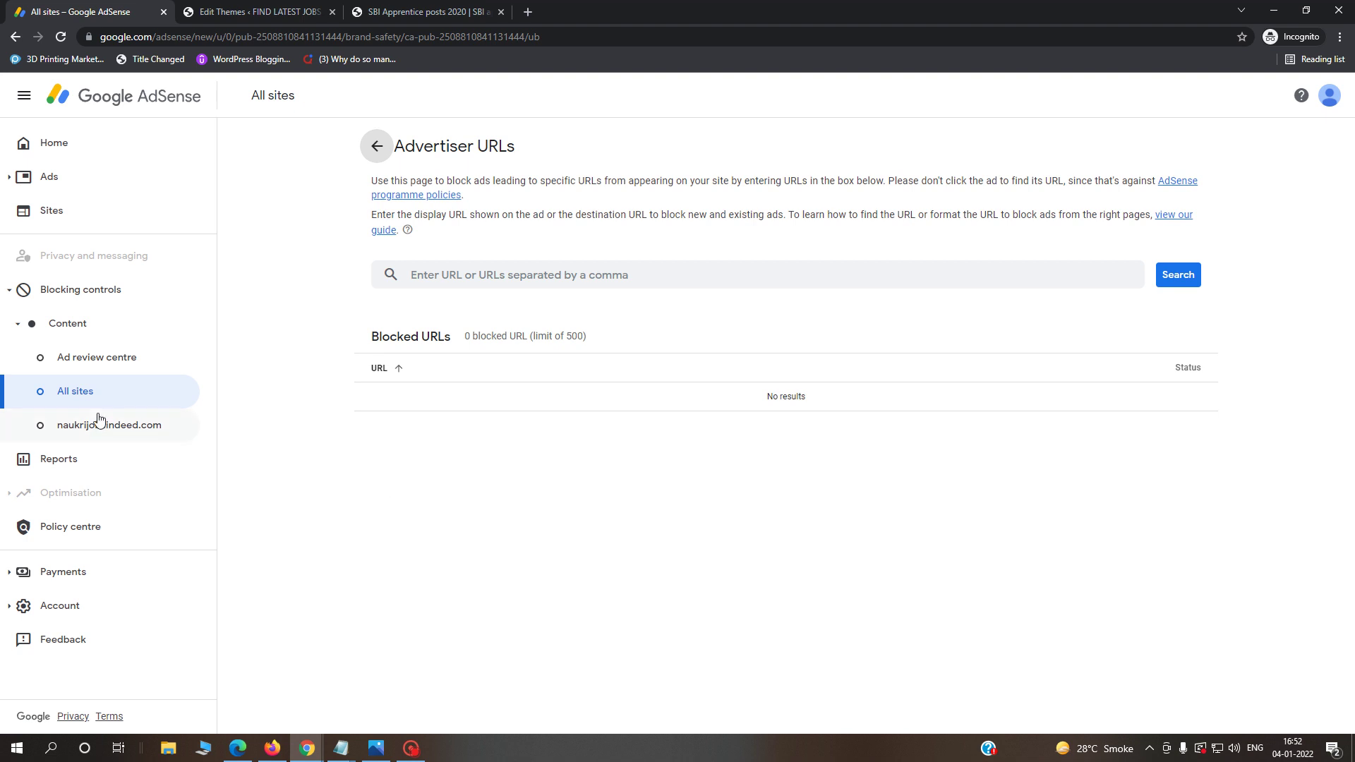
- Switch to the AdSense window in Edge and look through the ads in the Ad review center
mouse_move(230, 756)
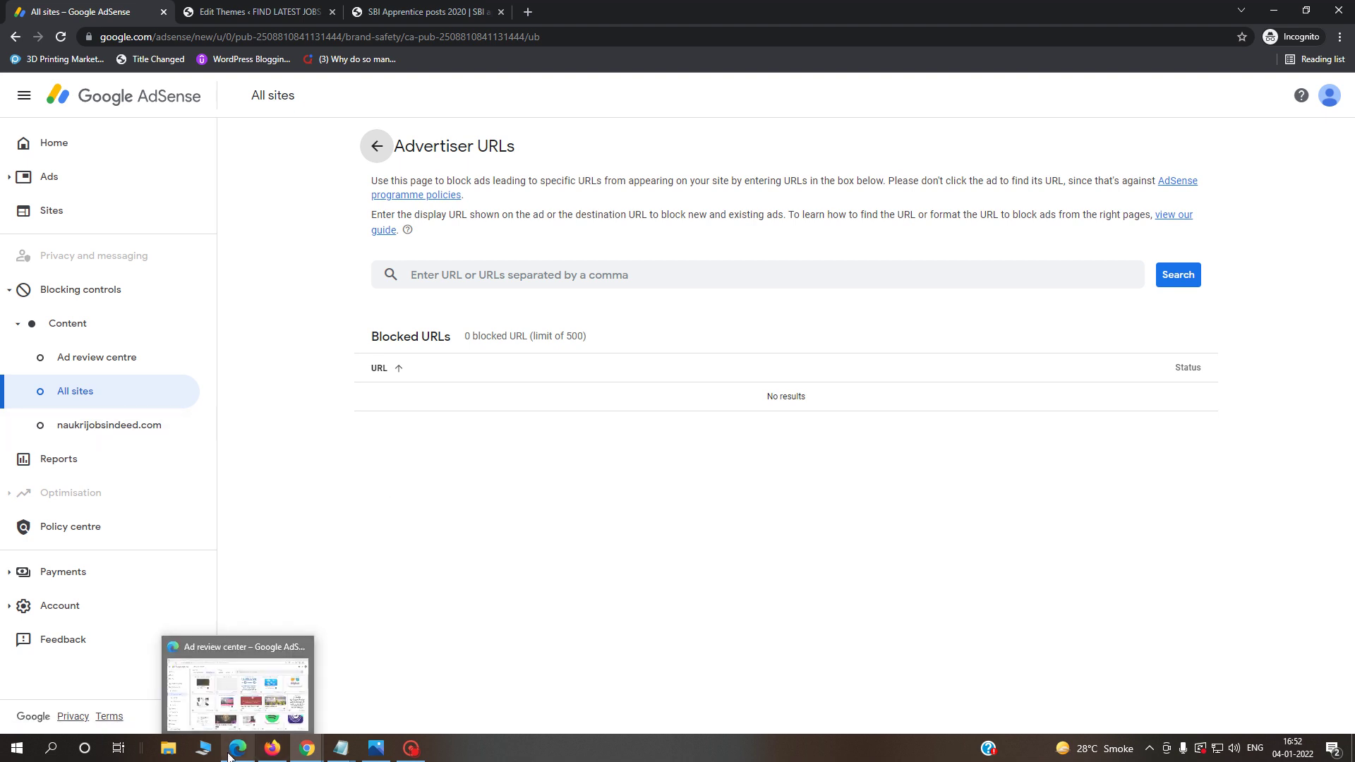
click(239, 697)
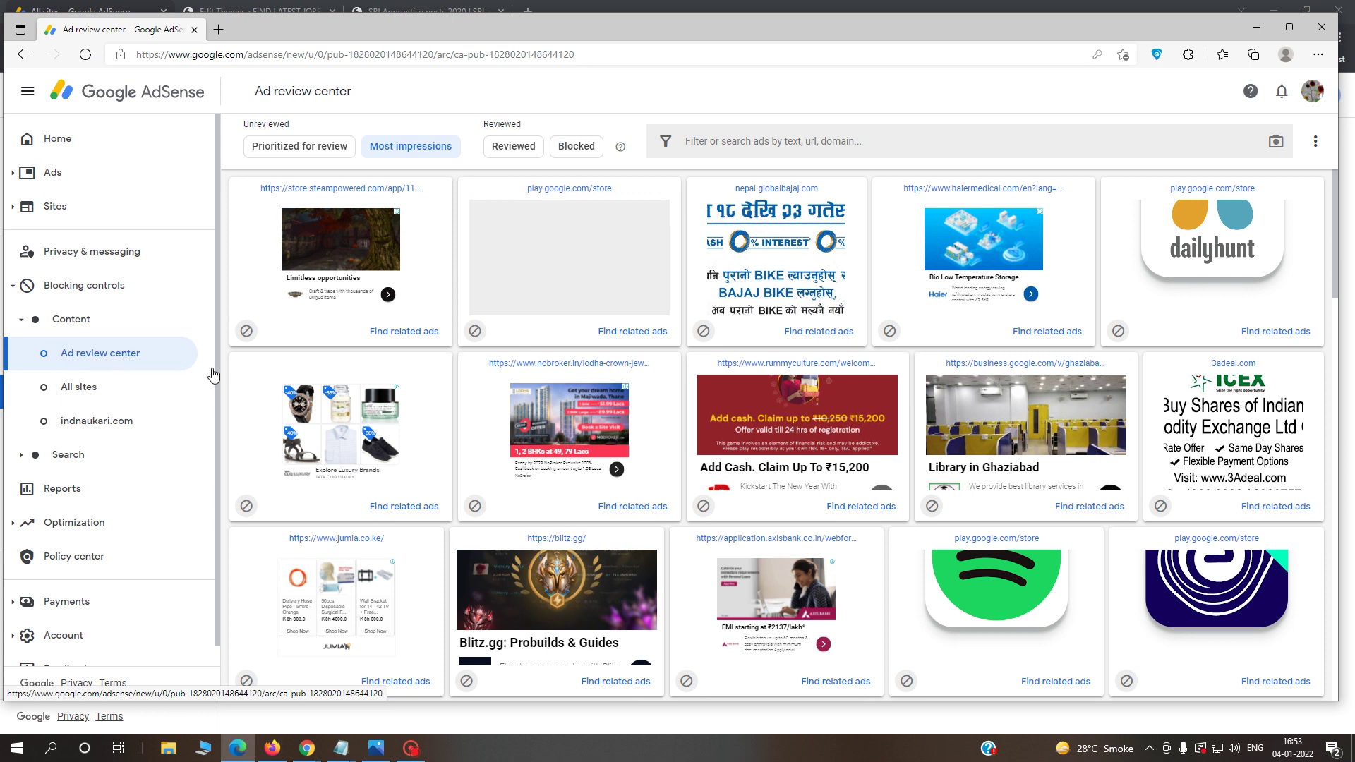
scroll(913, 575, down, 10)
scroll(927, 584, down, 10)
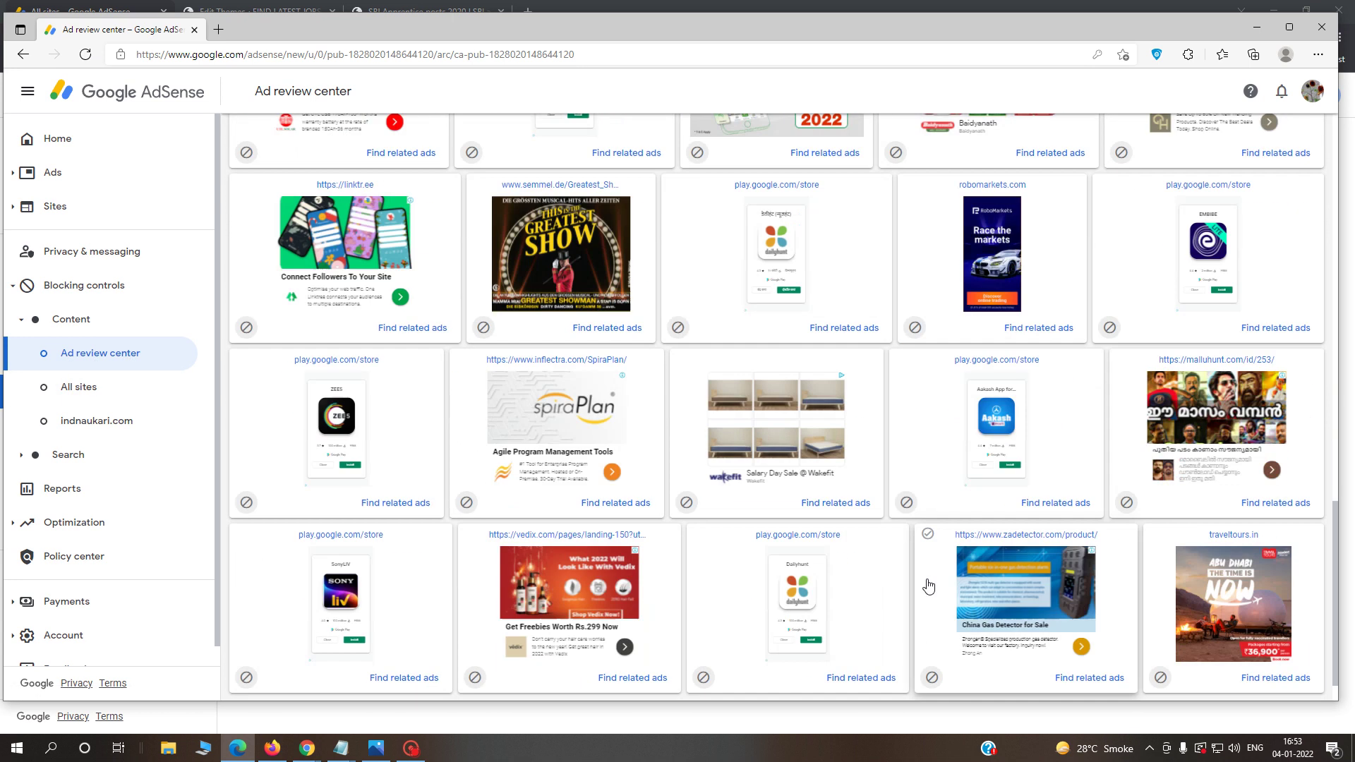
scroll(928, 584, up, 15)
scroll(1069, 551, up, 5)
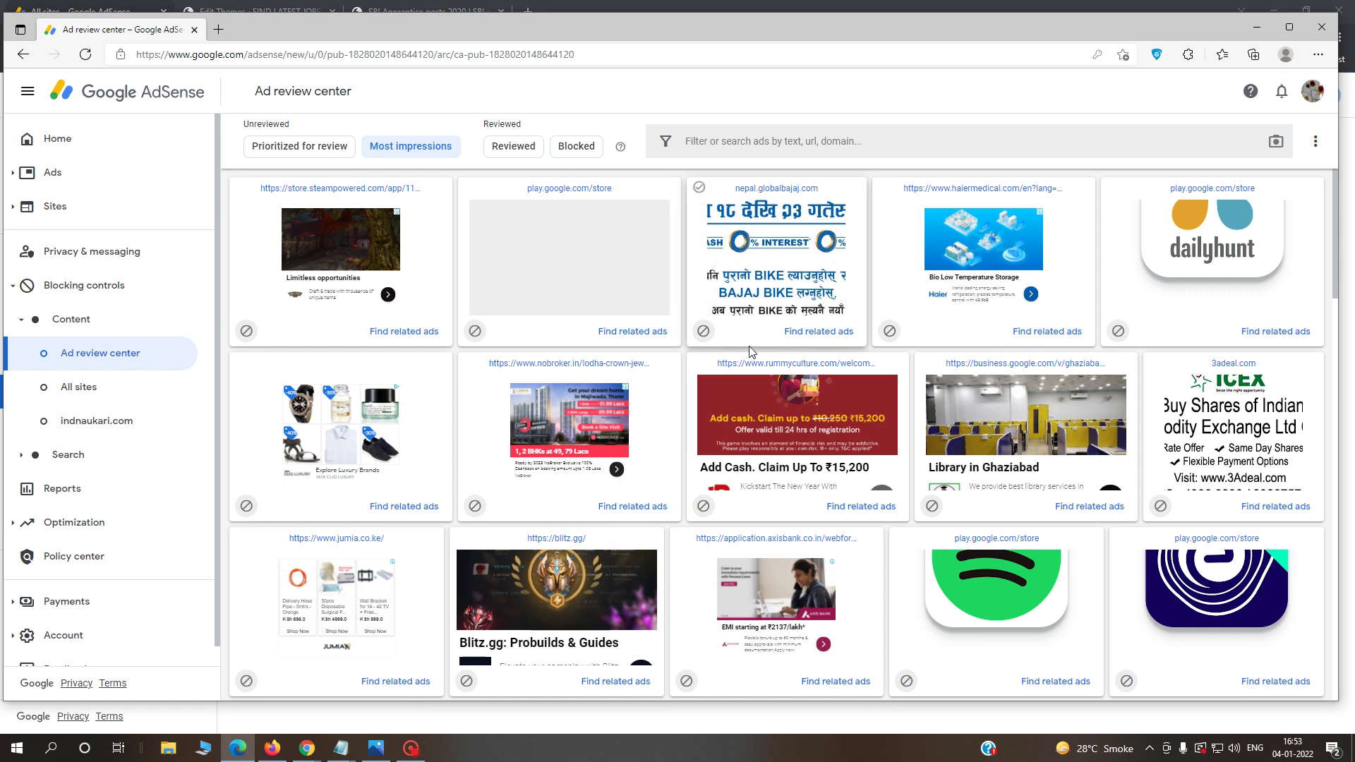
mouse_move(342, 749)
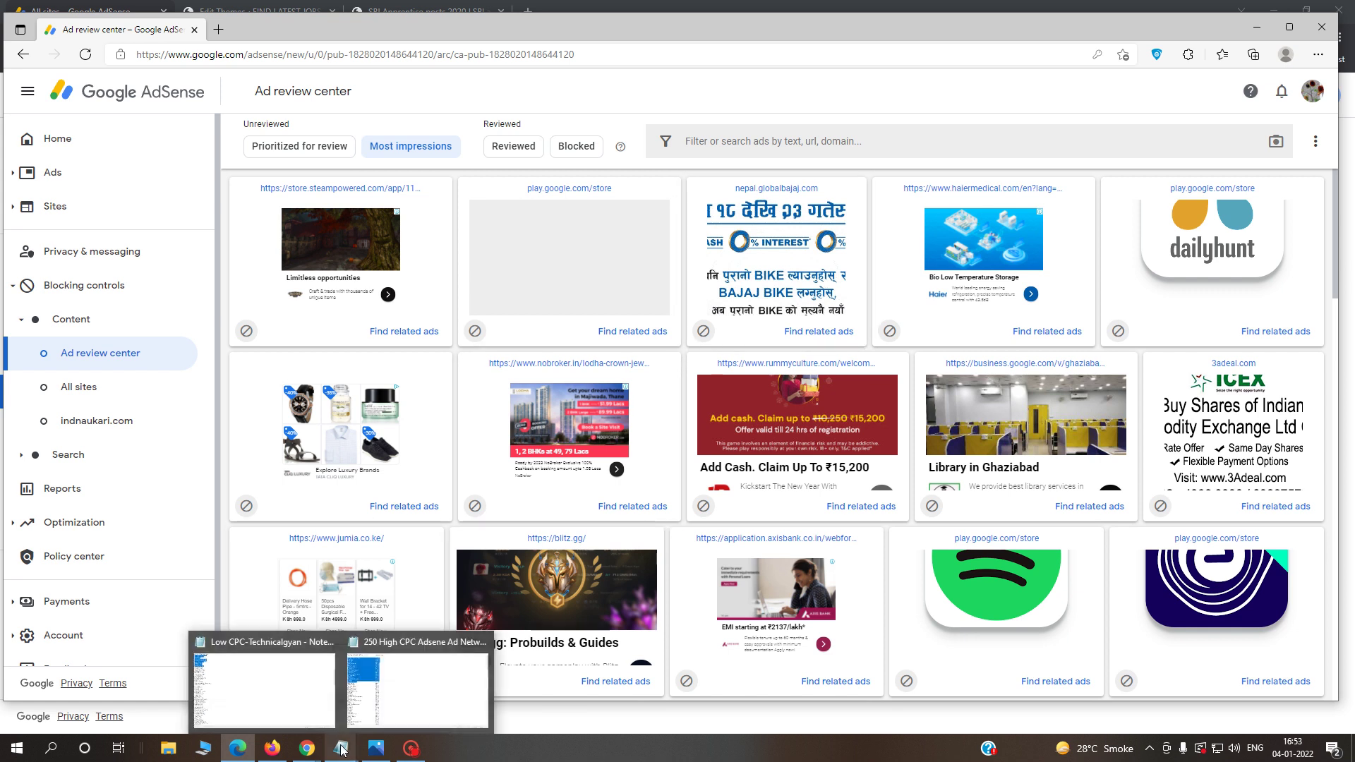
click(239, 705)
click(94, 189)
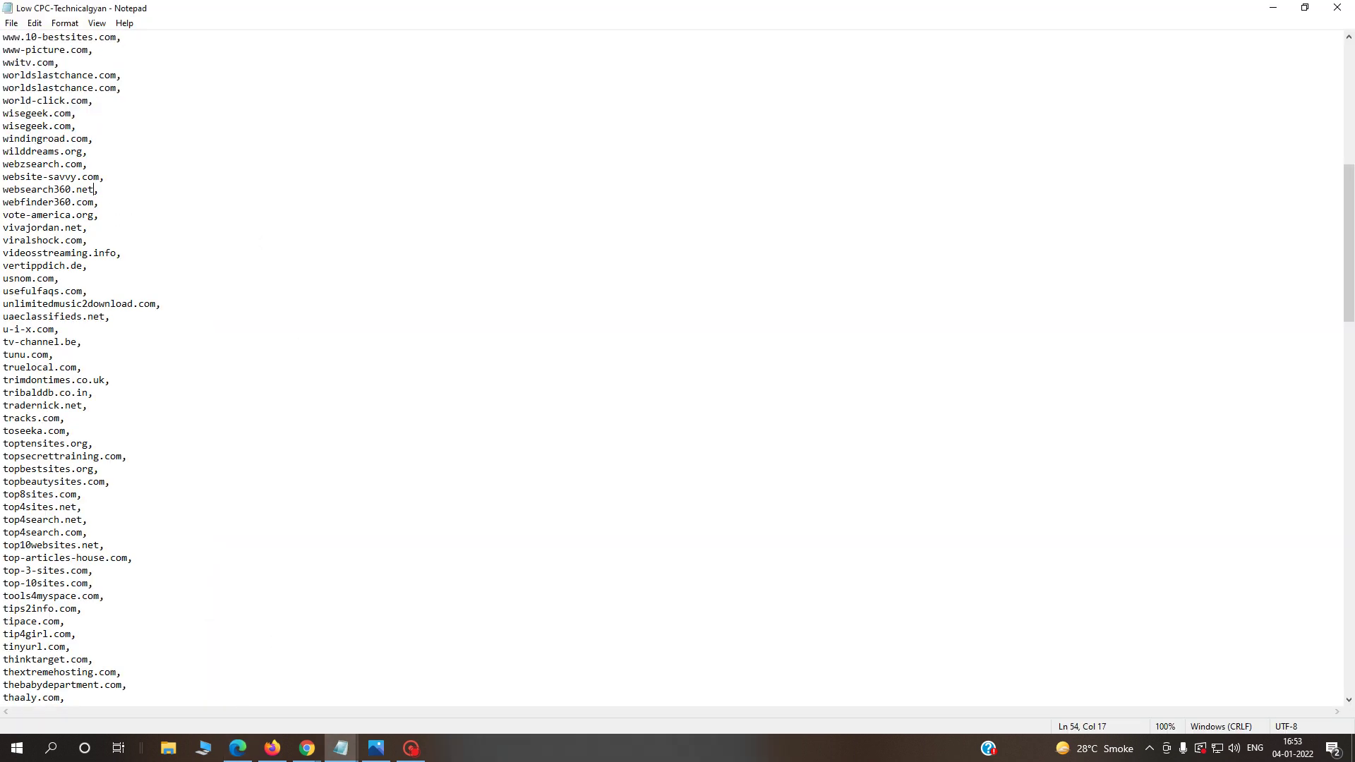
drag(113, 202, 3, 37)
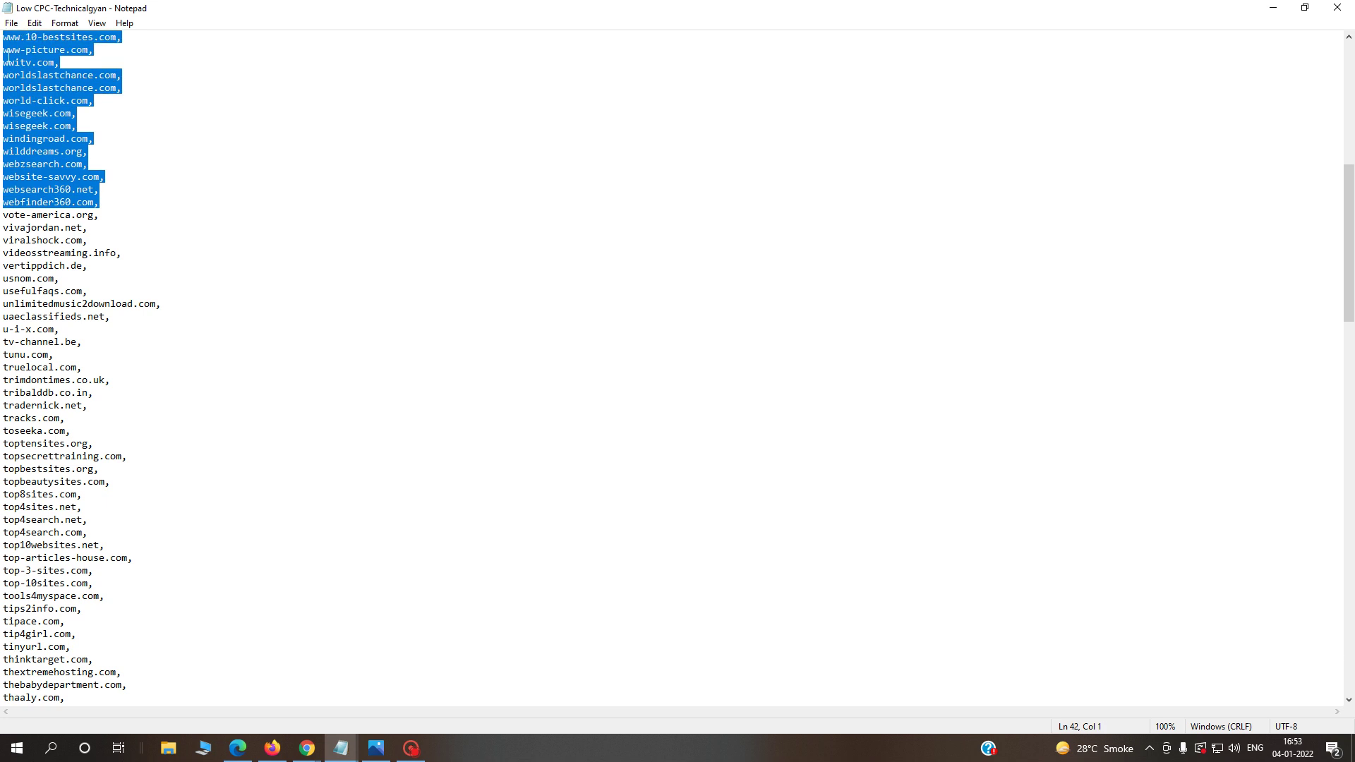
drag(76, 129, 3, 37)
right_click(12, 44)
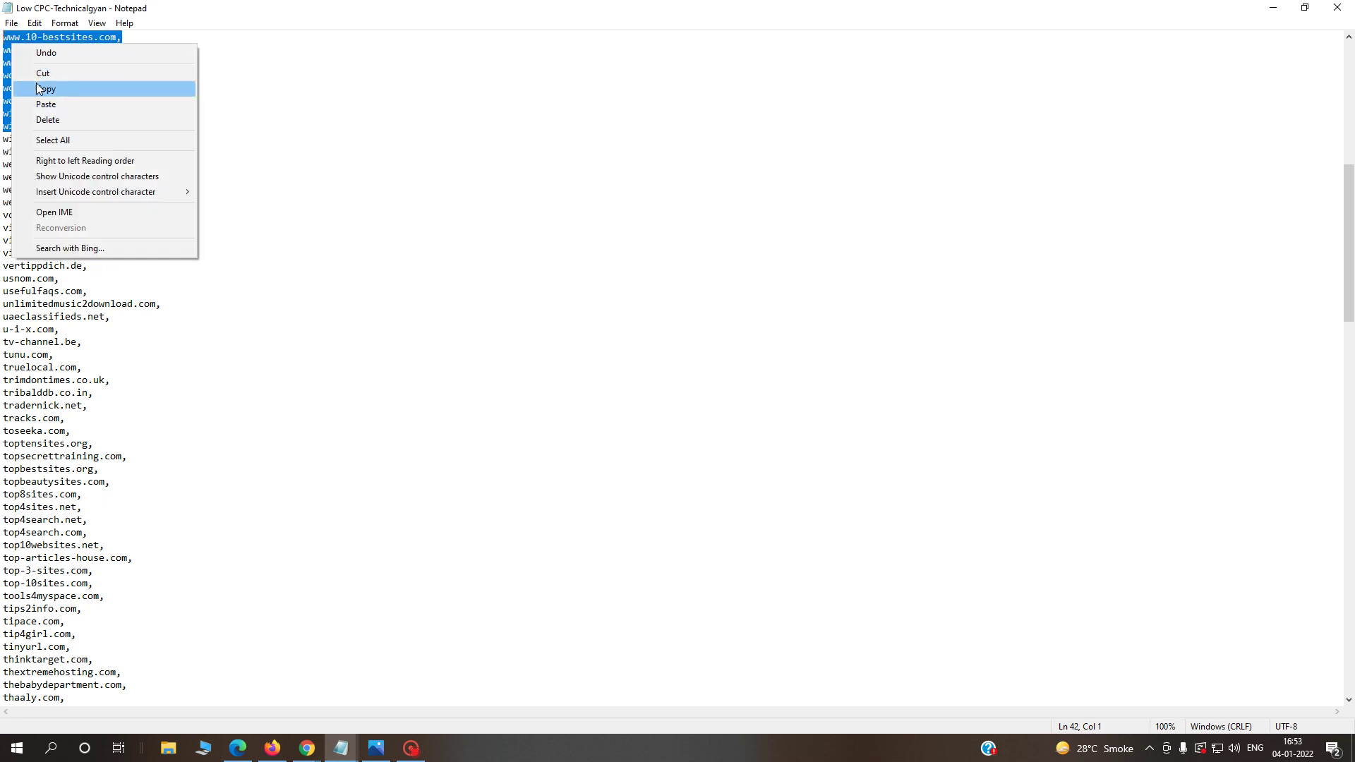
click(44, 89)
- Return to AdSense in Chrome, reopen Advertiser URLs for all sites, and search for the copied low CPC URLs
mouse_move(311, 753)
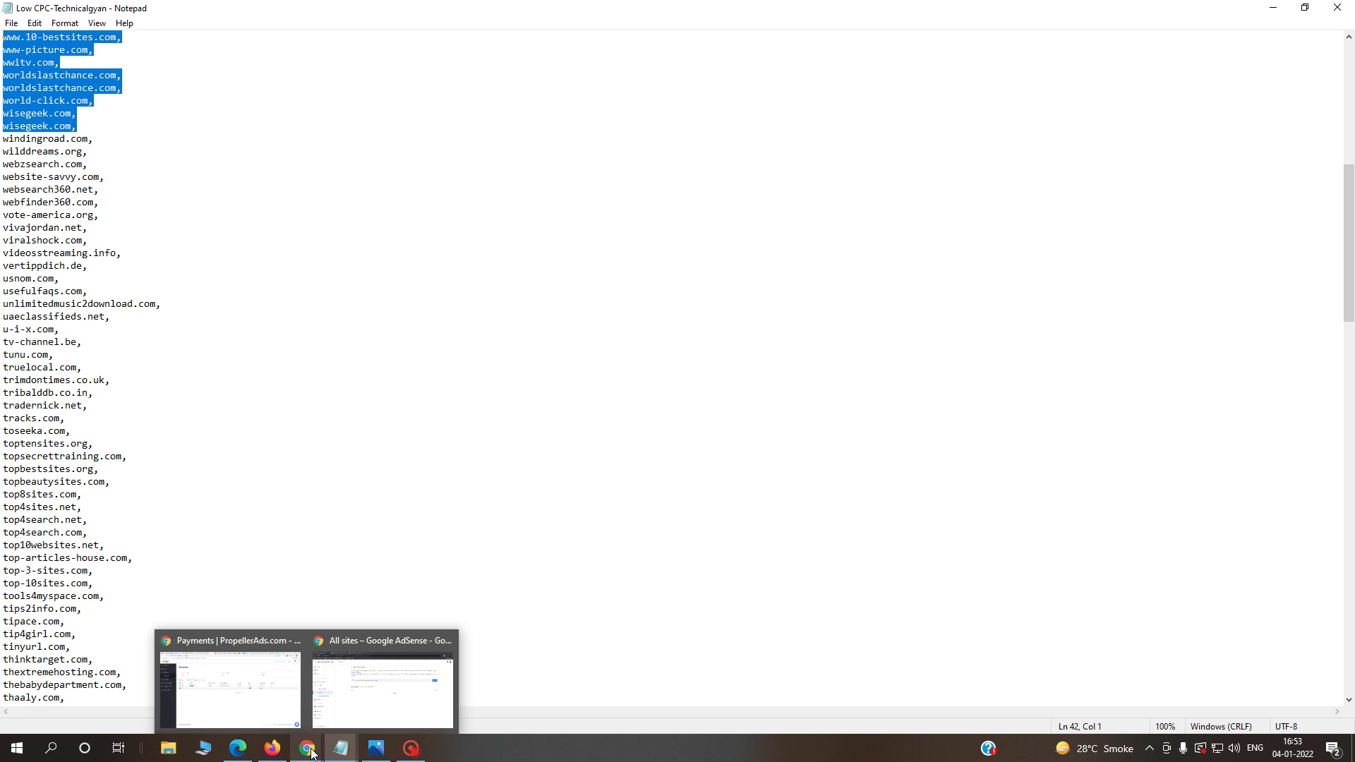
click(408, 701)
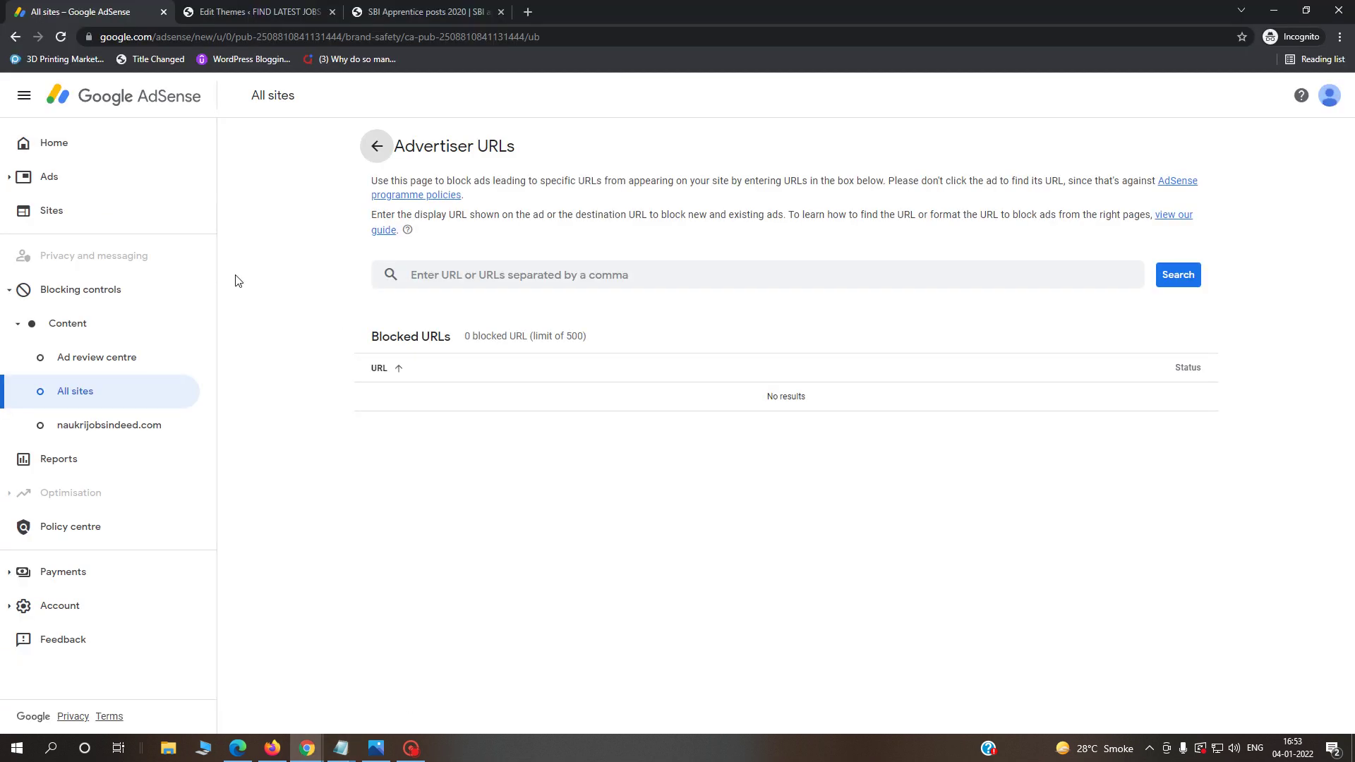
click(88, 393)
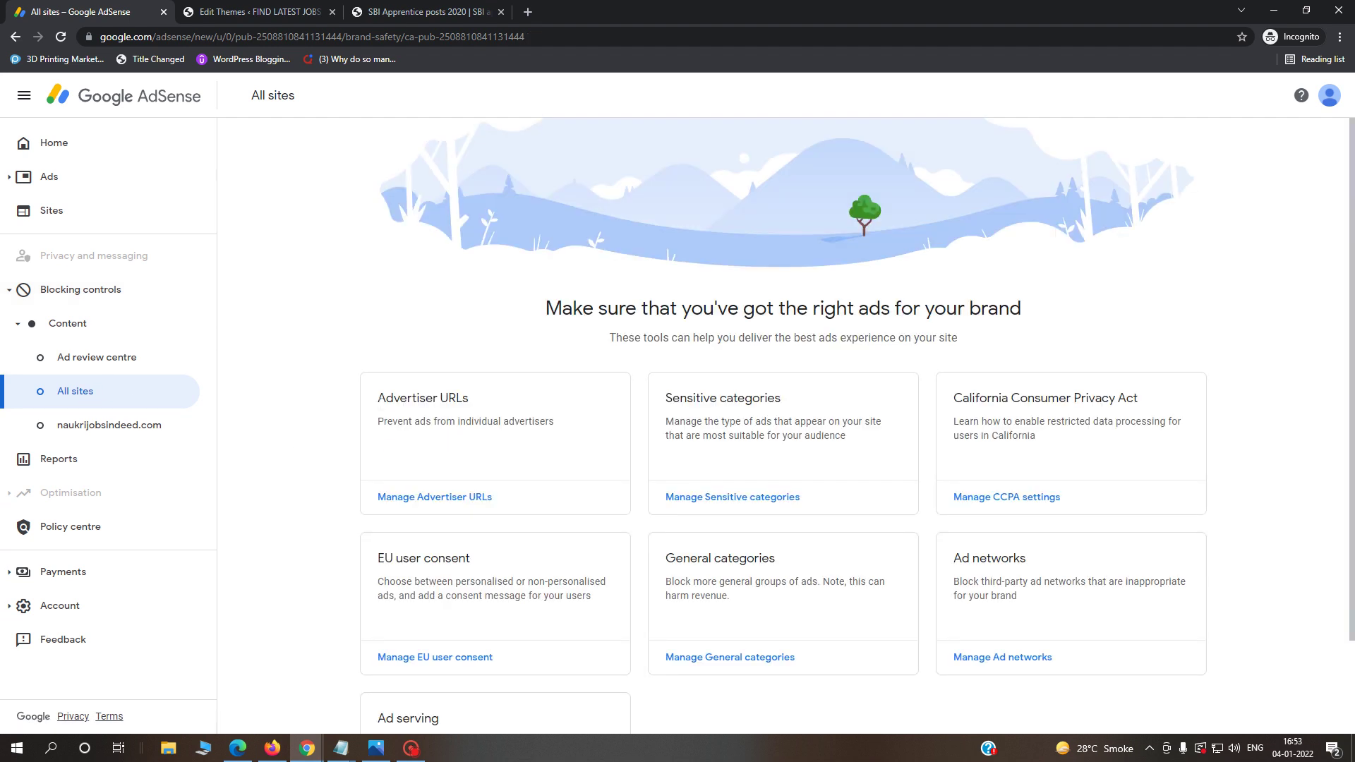
drag(378, 398, 491, 402)
click(448, 498)
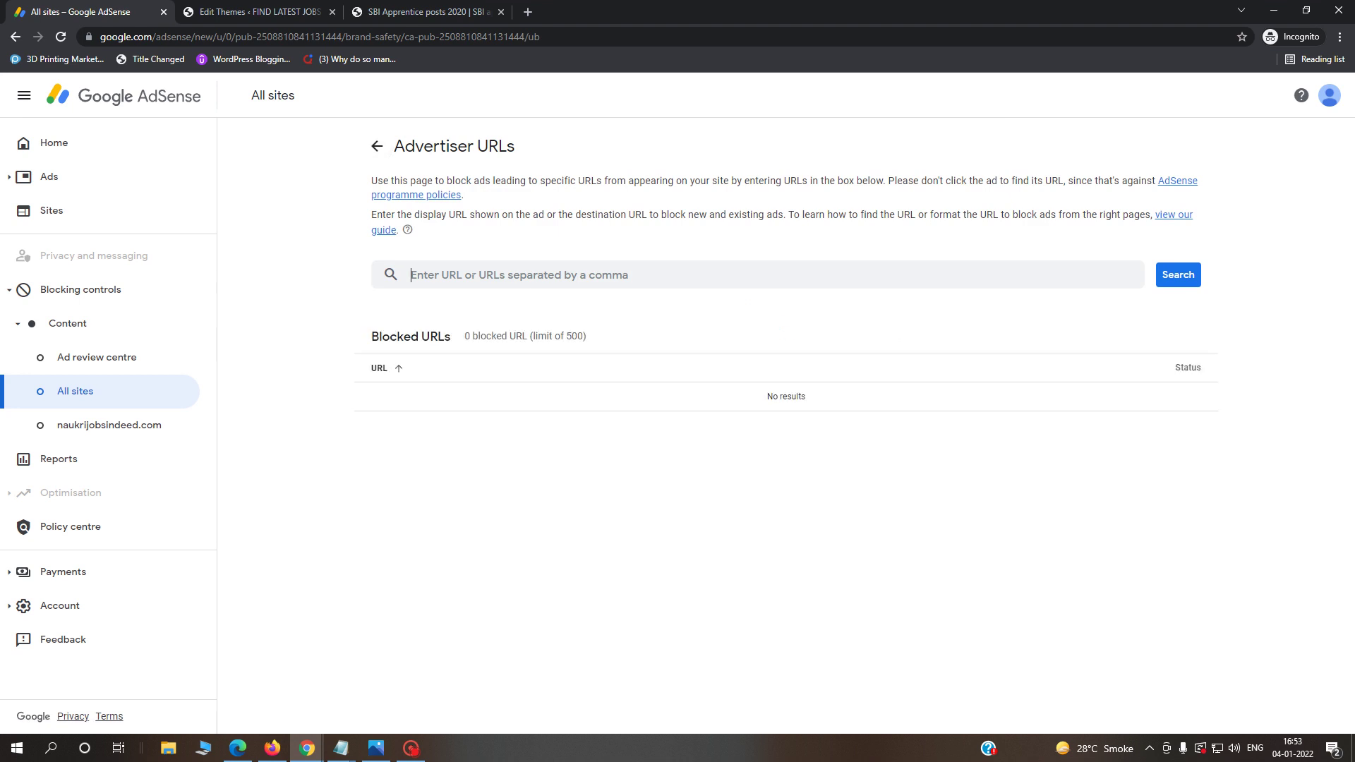
key(ctrl+v)
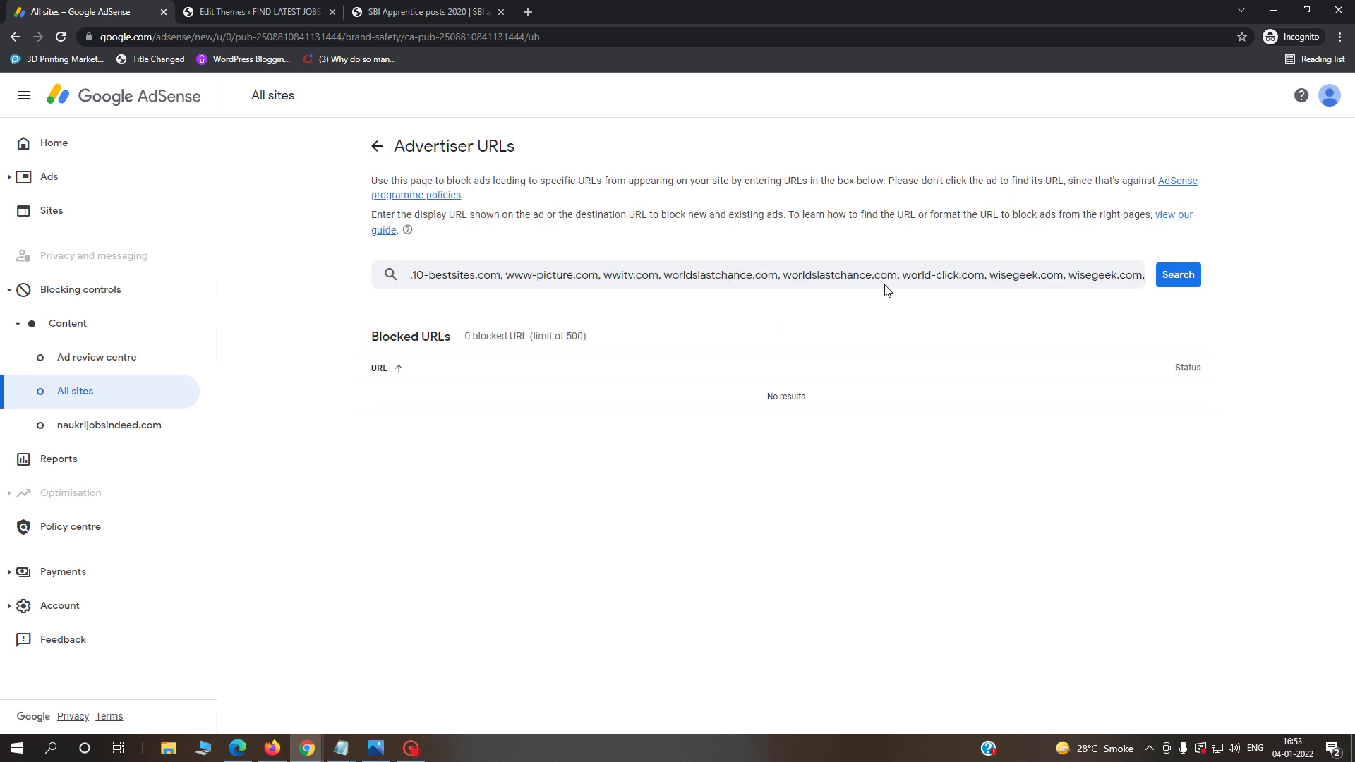
click(1179, 277)
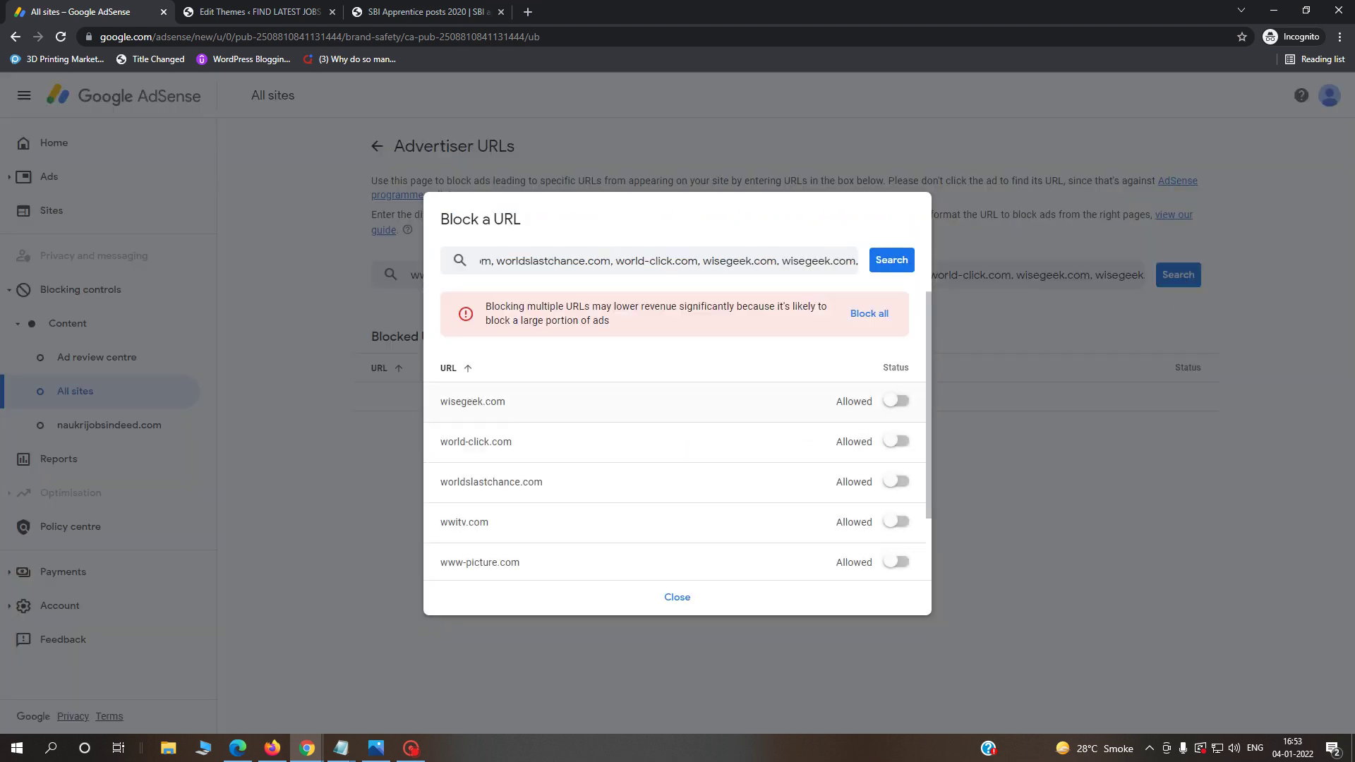
- Review the found URLs and the warning about blocking multiple URLs
drag(440, 400, 542, 567)
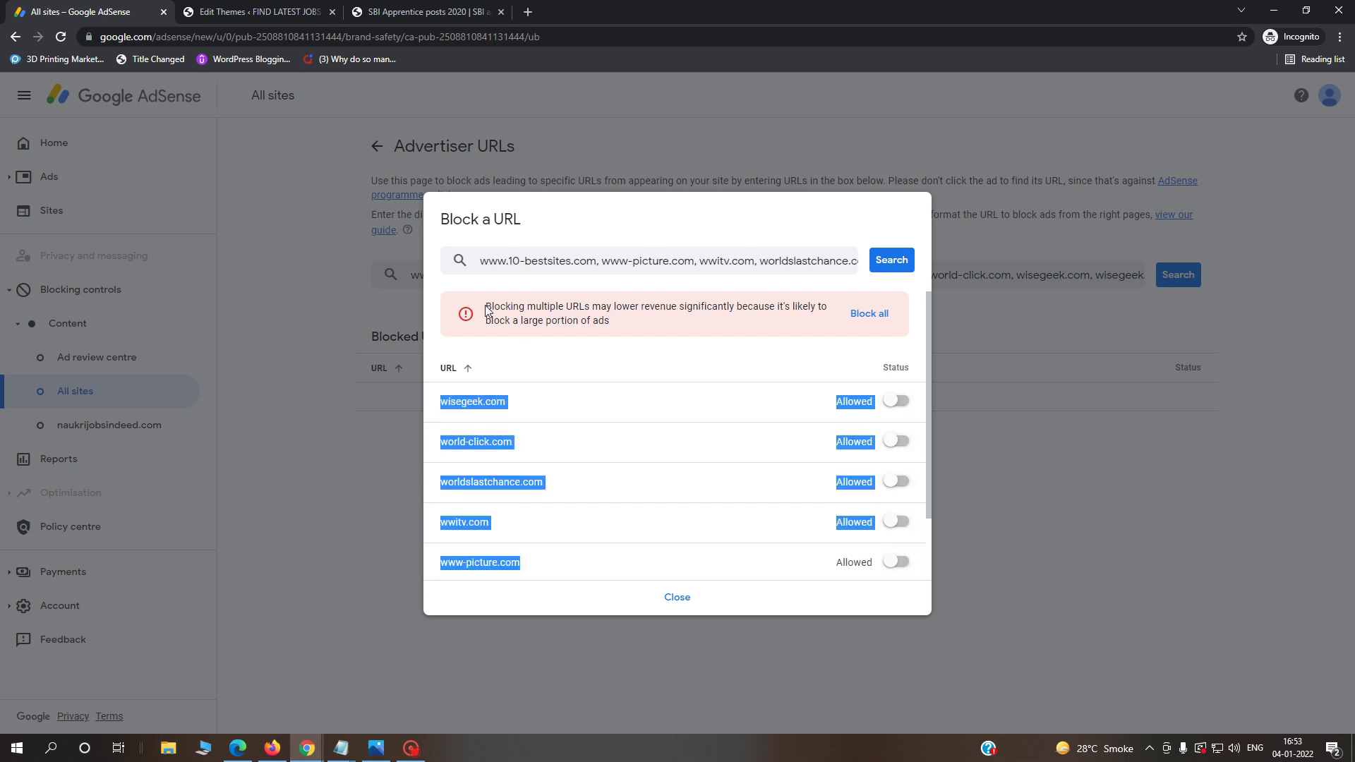
drag(486, 306, 611, 326)
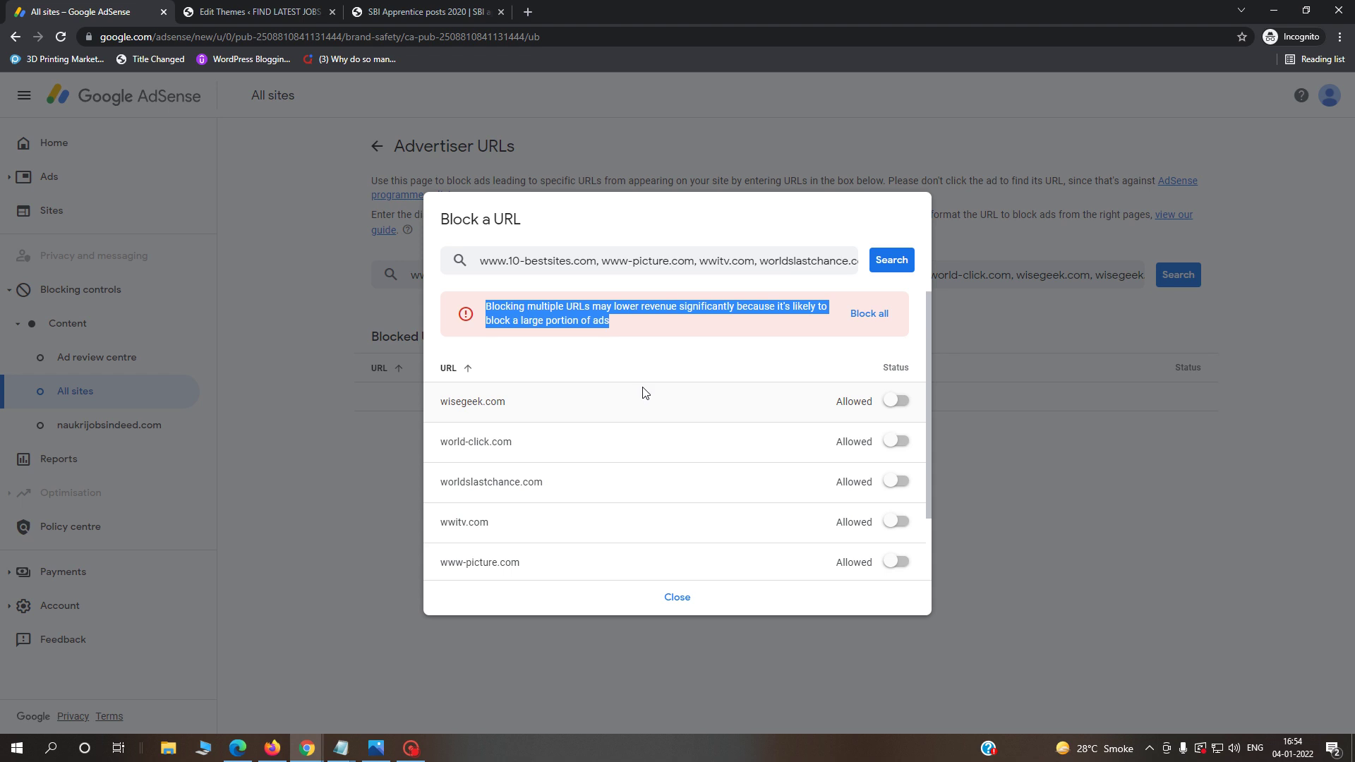
click(634, 343)
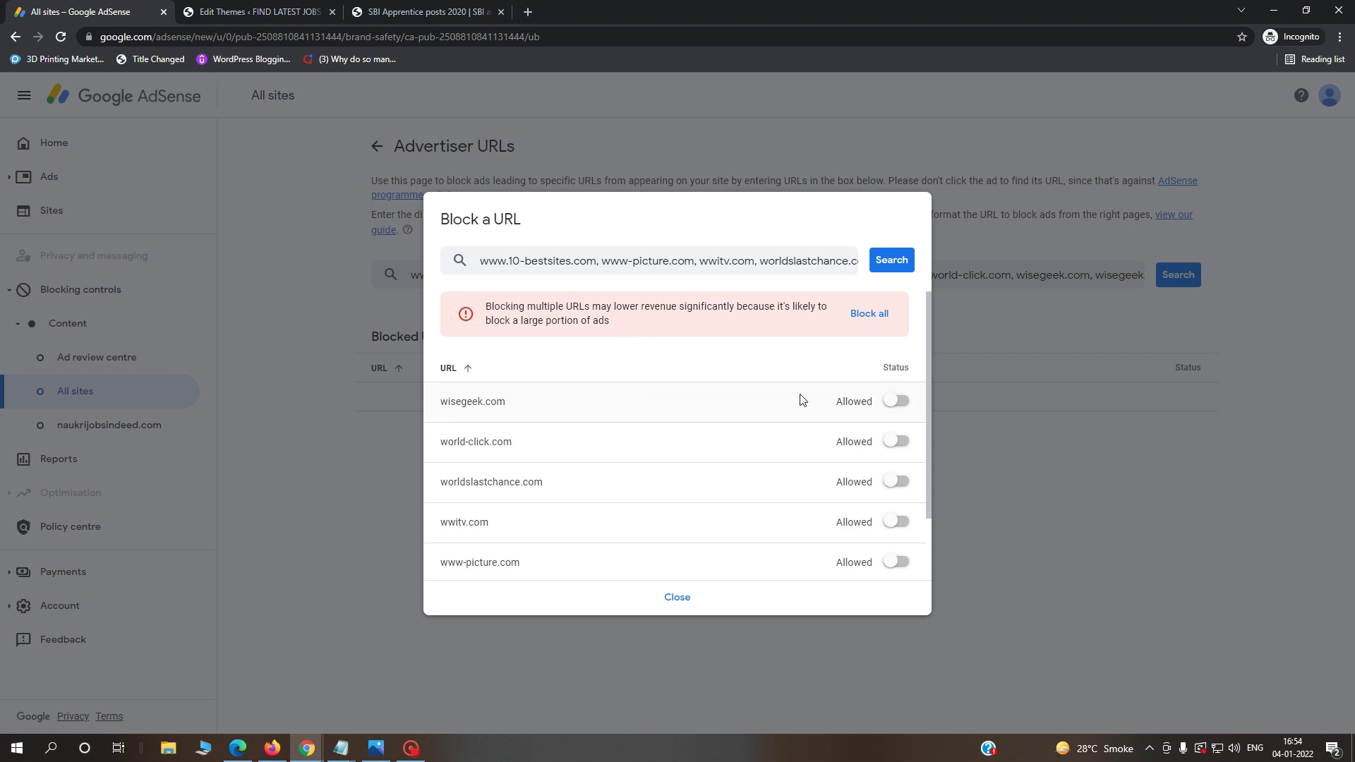
- Block wisegeek.com, world-click.com, worldslastchance.com, wwitv.com and www-picture.com individually
click(895, 402)
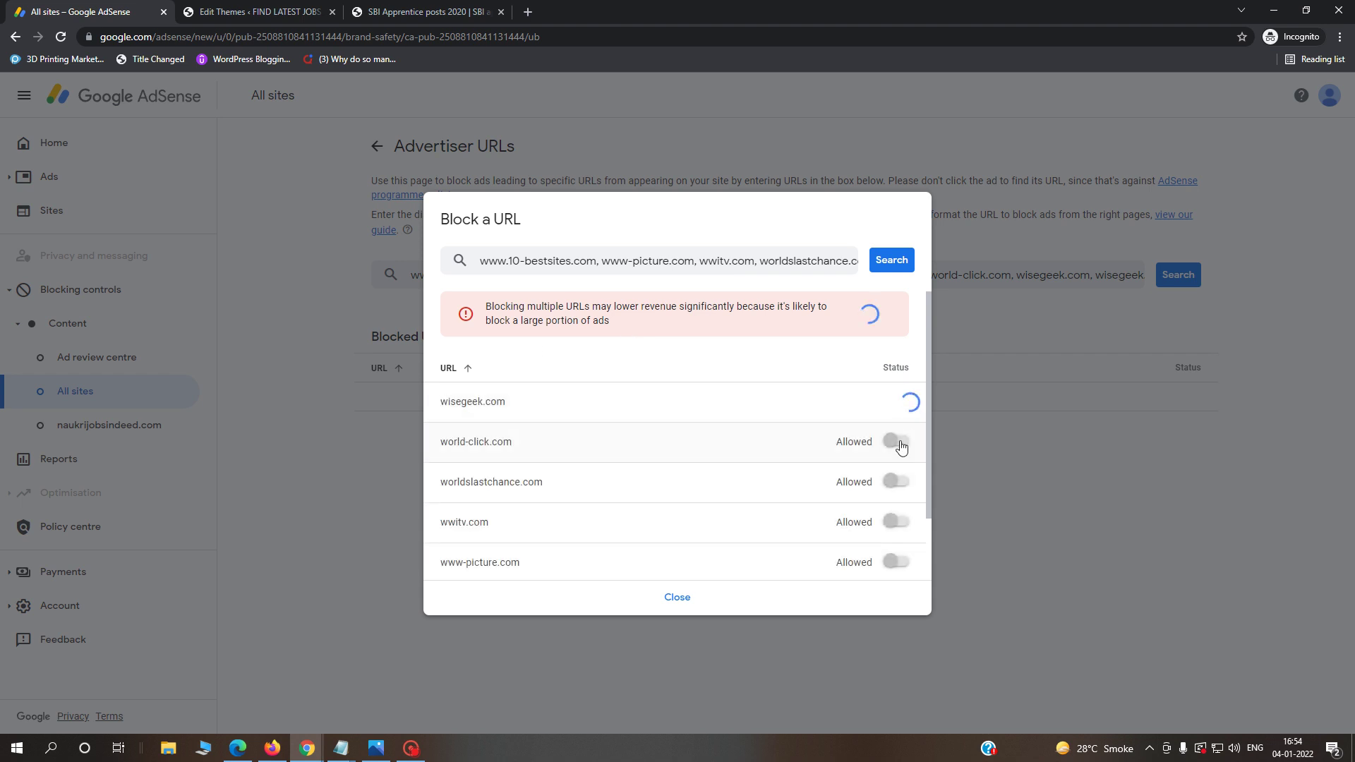
click(898, 443)
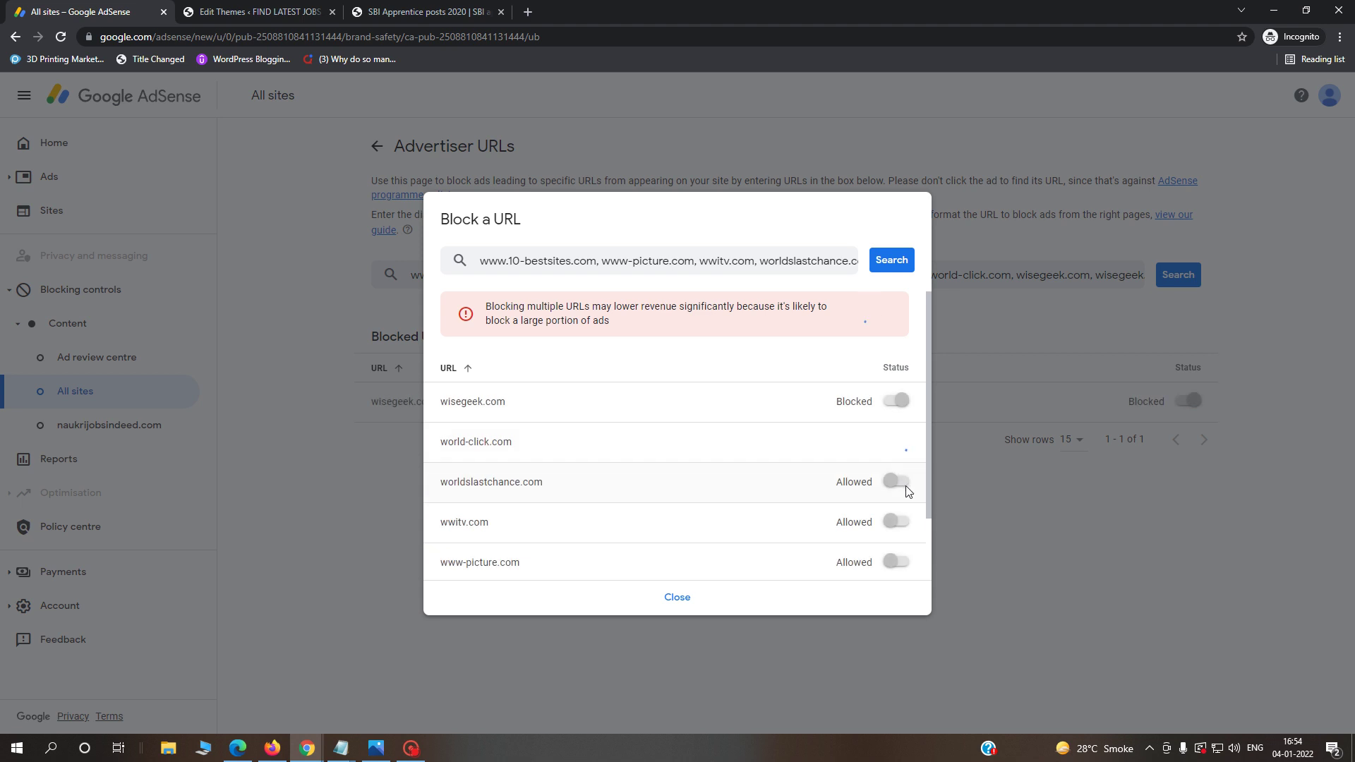
click(898, 481)
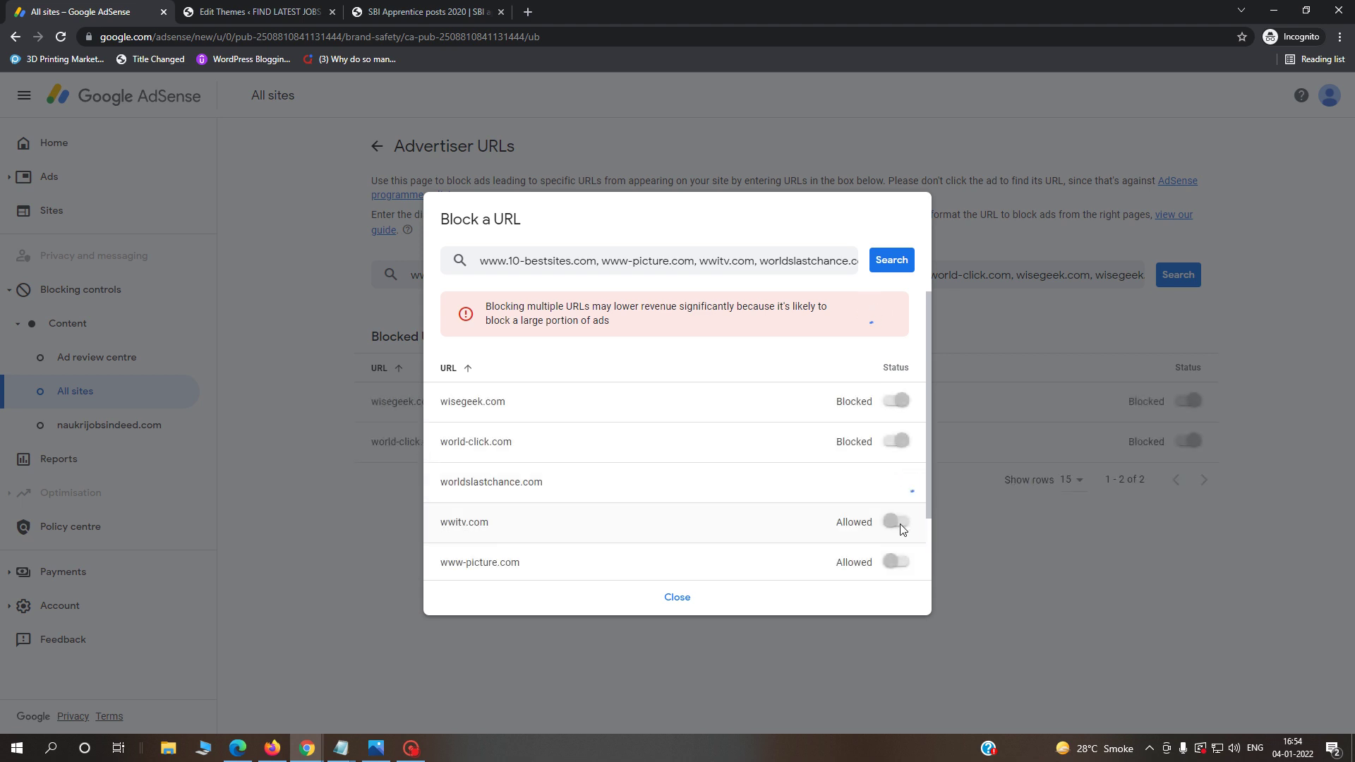
click(897, 522)
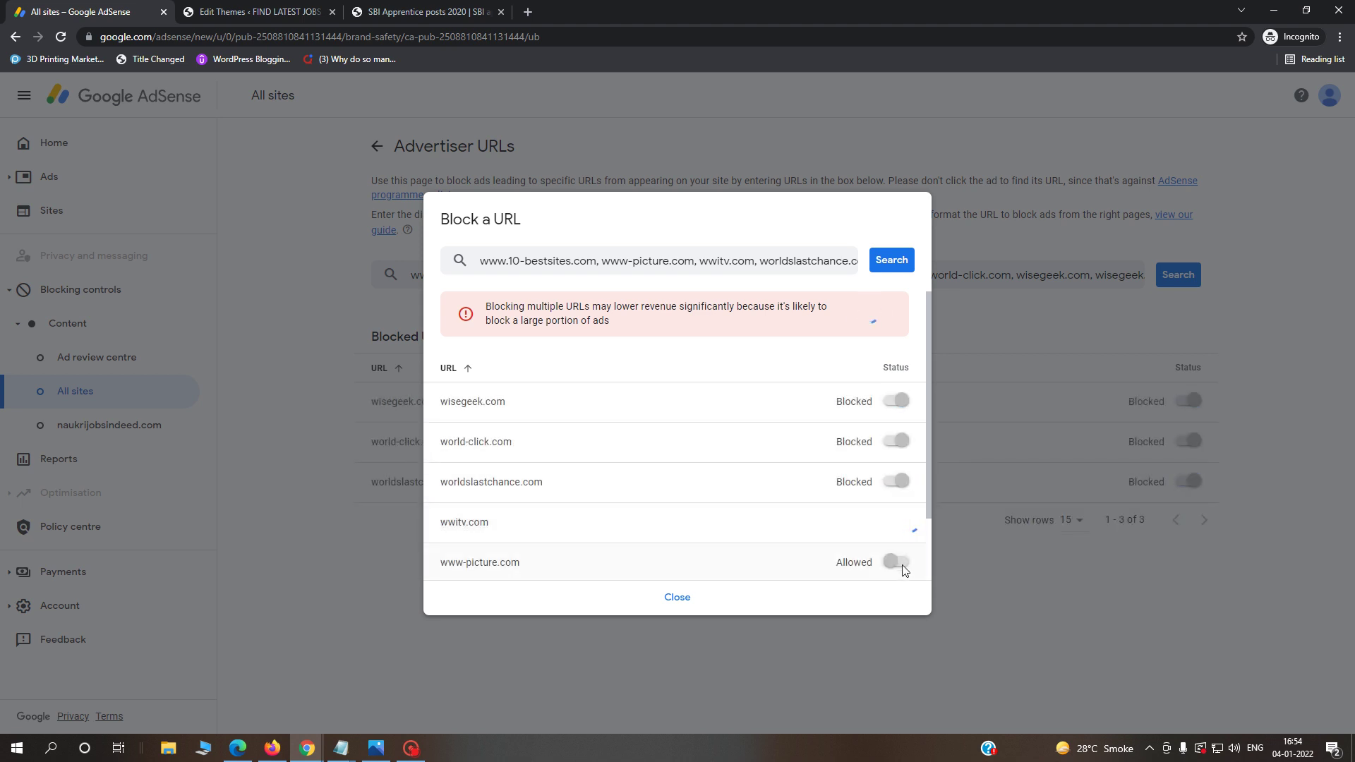
click(896, 563)
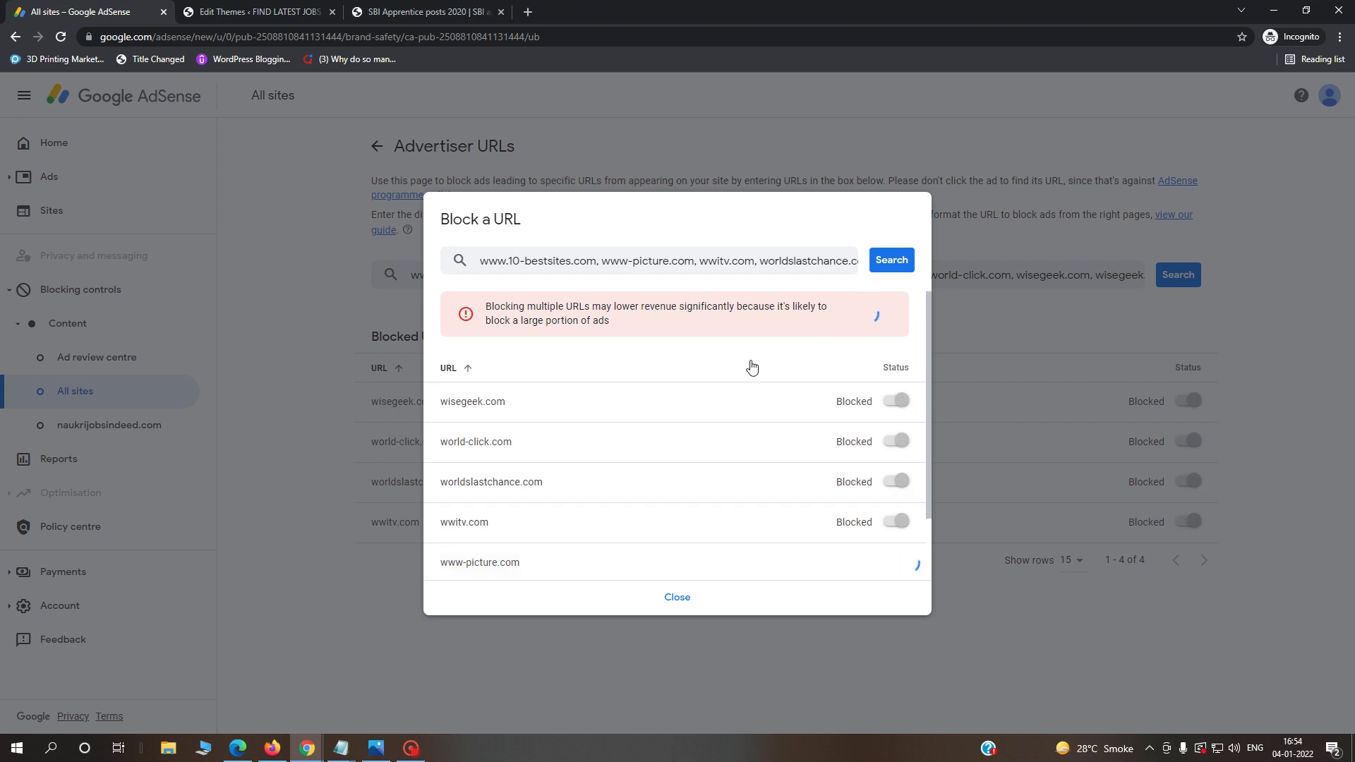
- Copy the URLs from windingroad.com through toptensites.org in the Low CPC-Technicalgyan Notepad file and minimize it
mouse_move(347, 745)
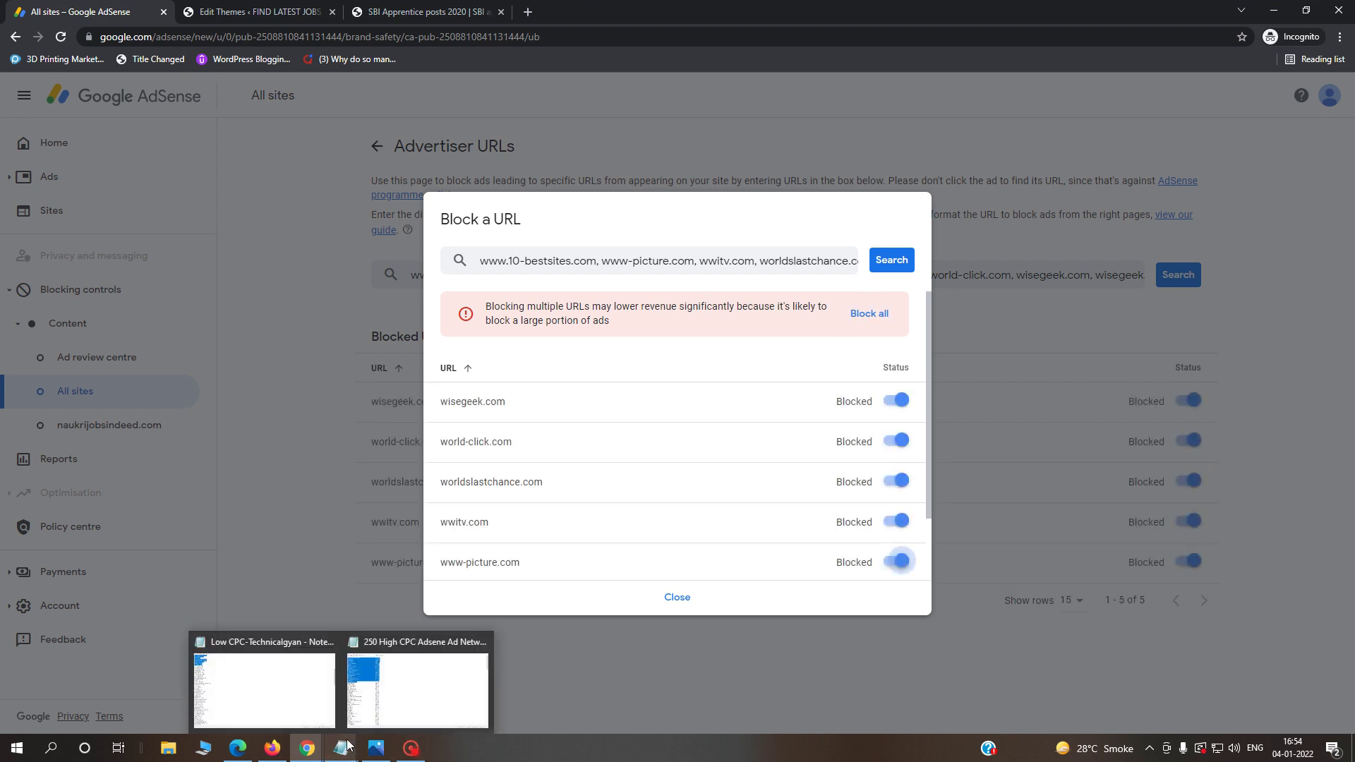
click(265, 688)
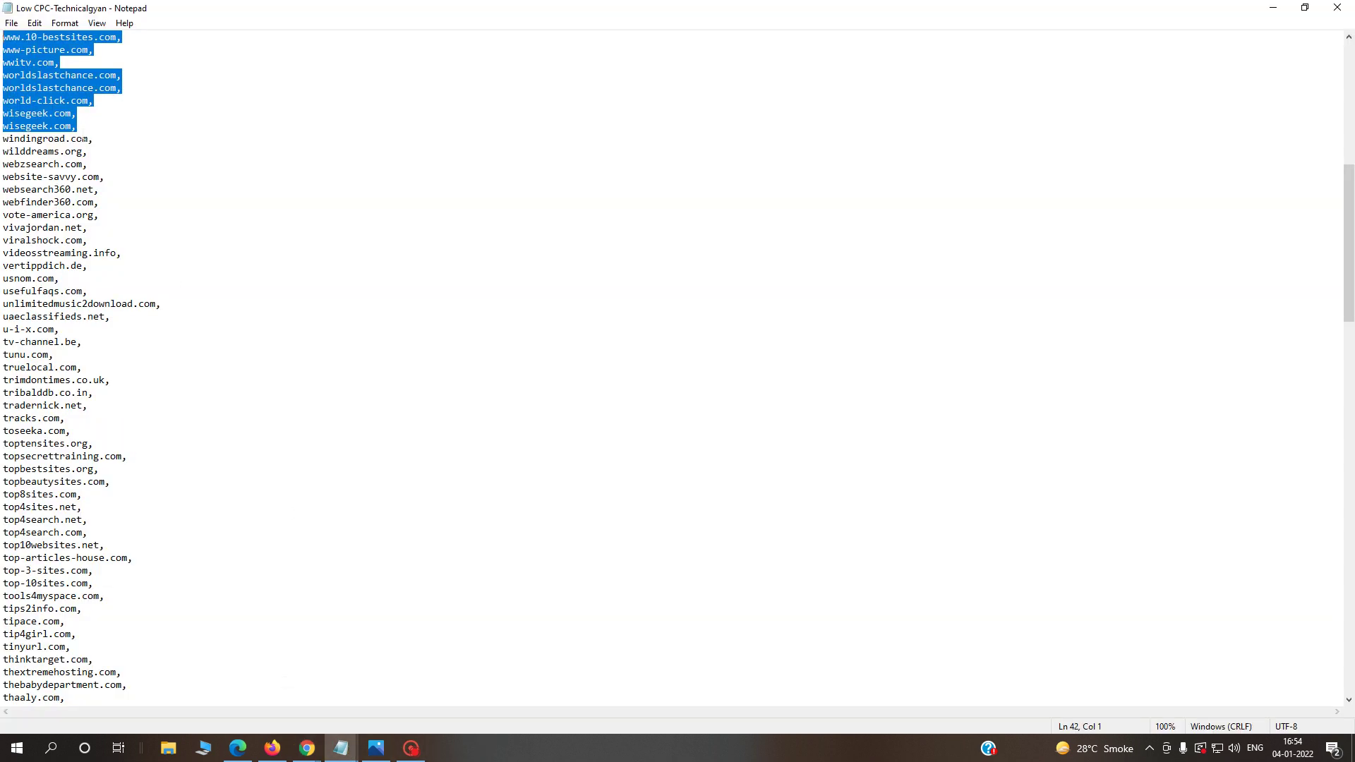
click(82, 138)
drag(96, 445, 3, 138)
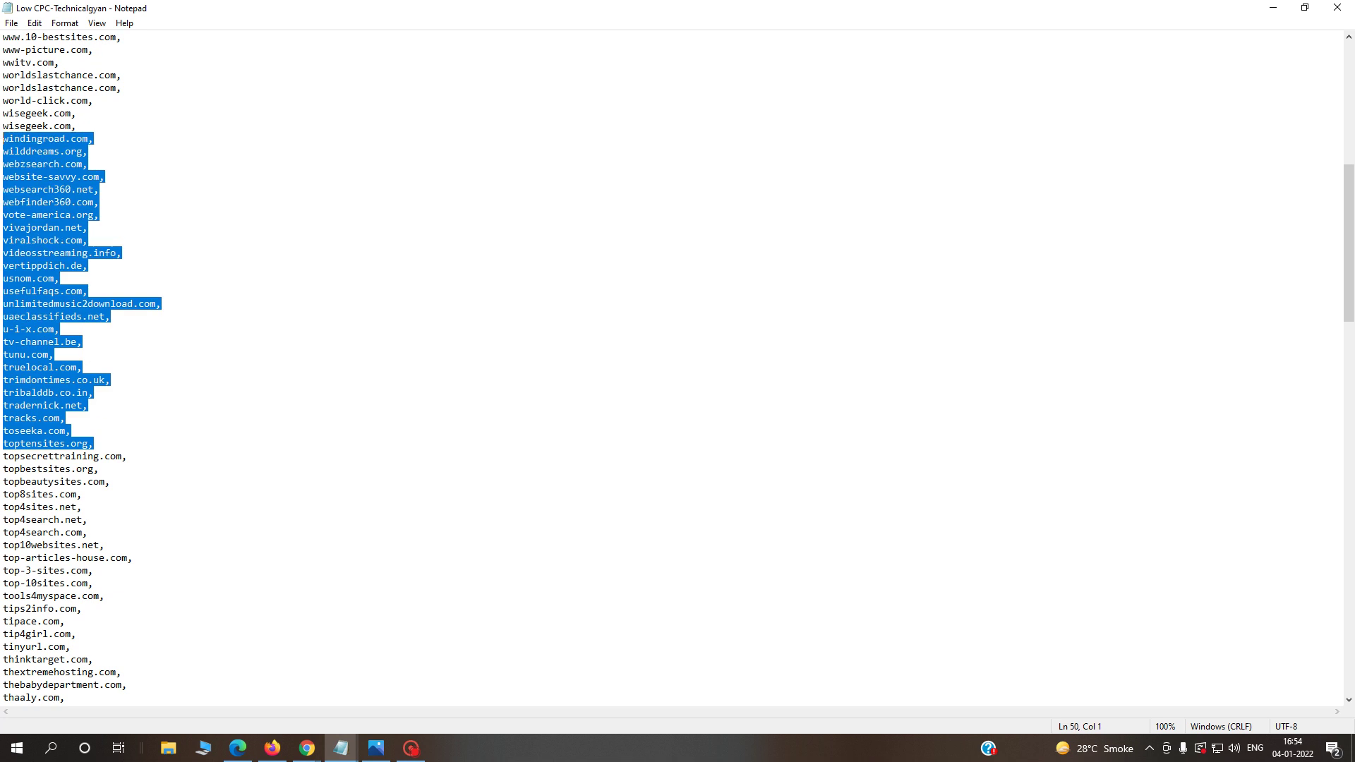
click(1273, 8)
- Replace the URLs in the Block a URL search with the newly copied list and search for them
click(790, 260)
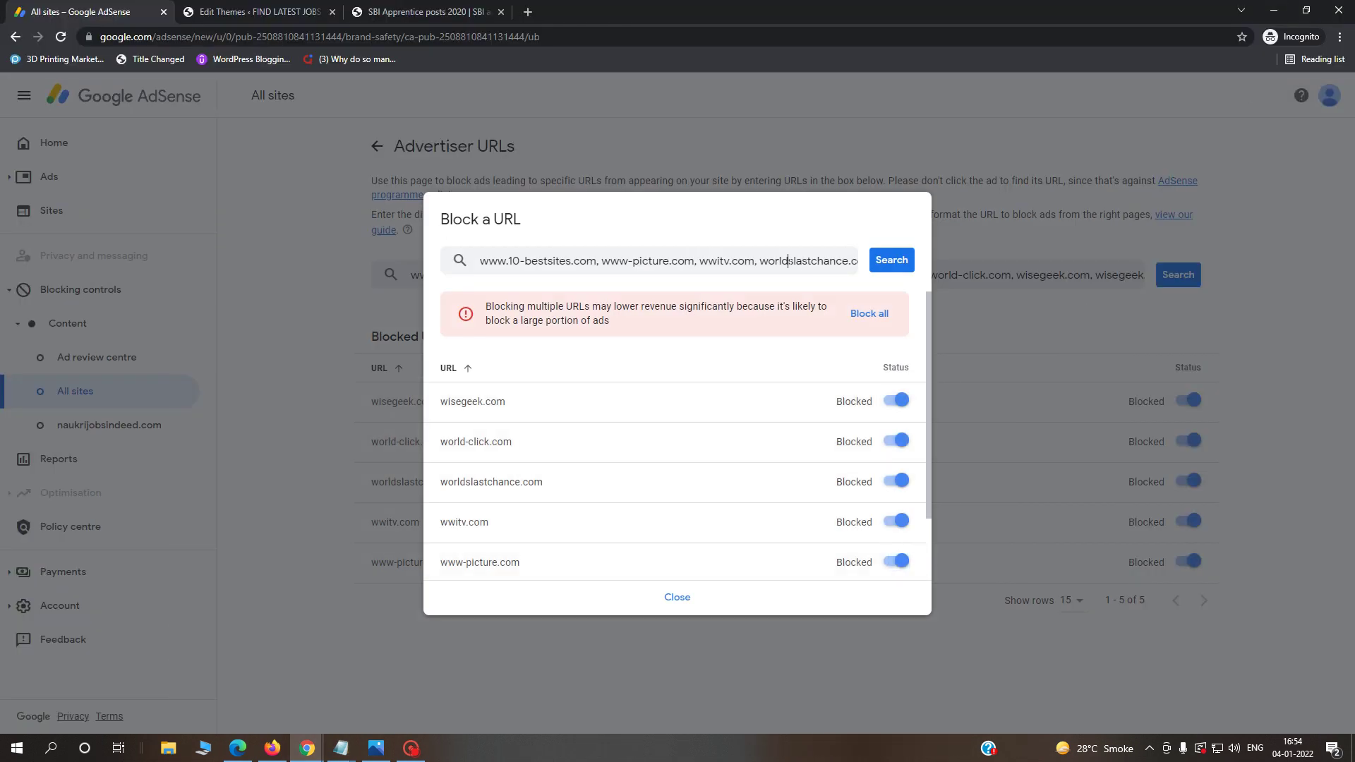
key(ctrl+a)
key(ctrl+v)
click(895, 262)
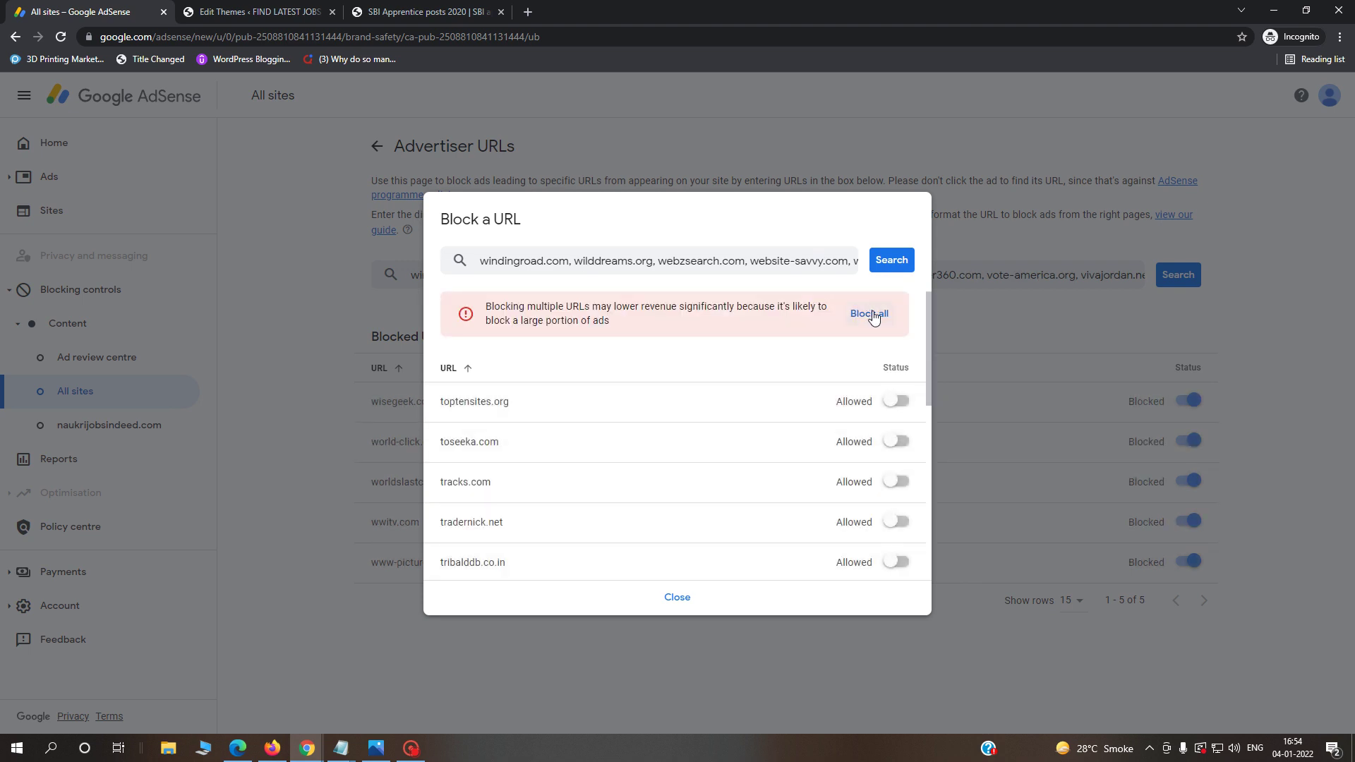
- Block toptensites.org, toseeka.com and tracks.com individually
click(897, 401)
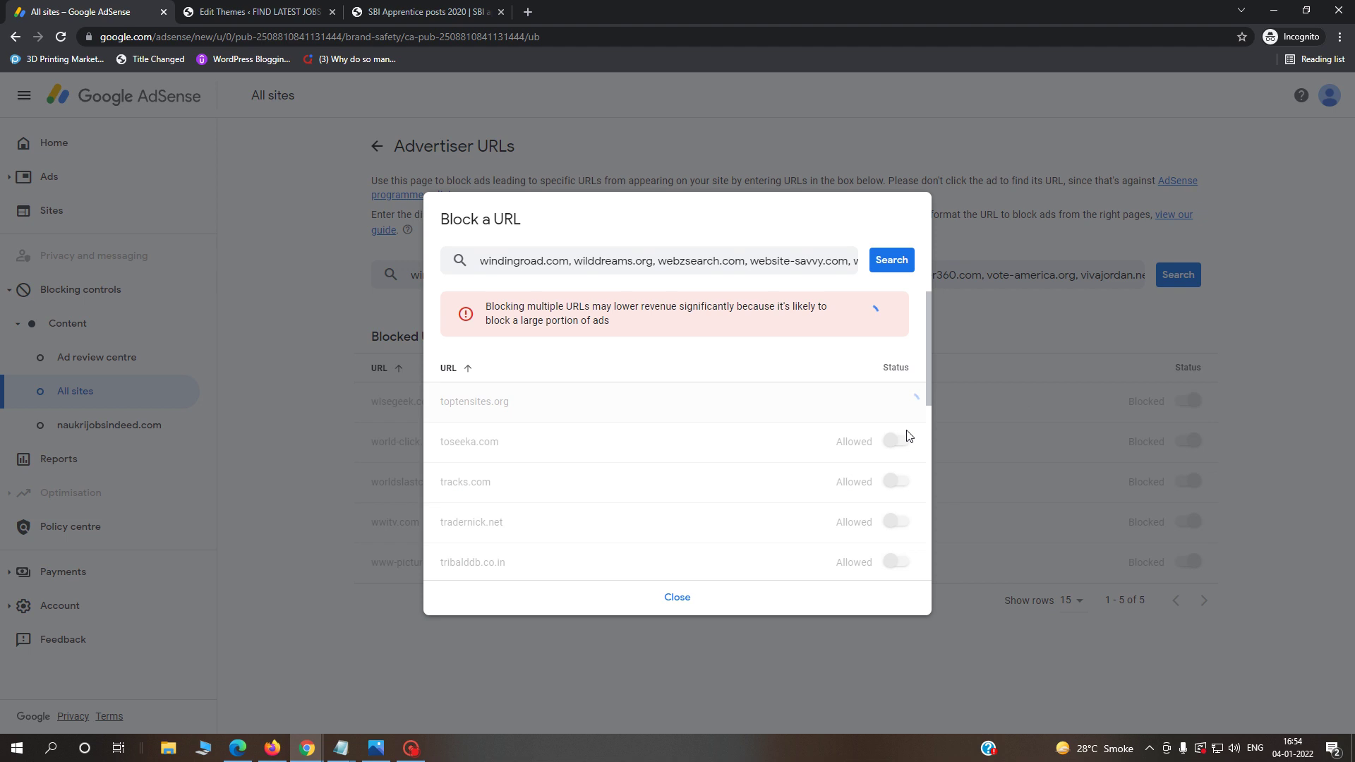
click(900, 441)
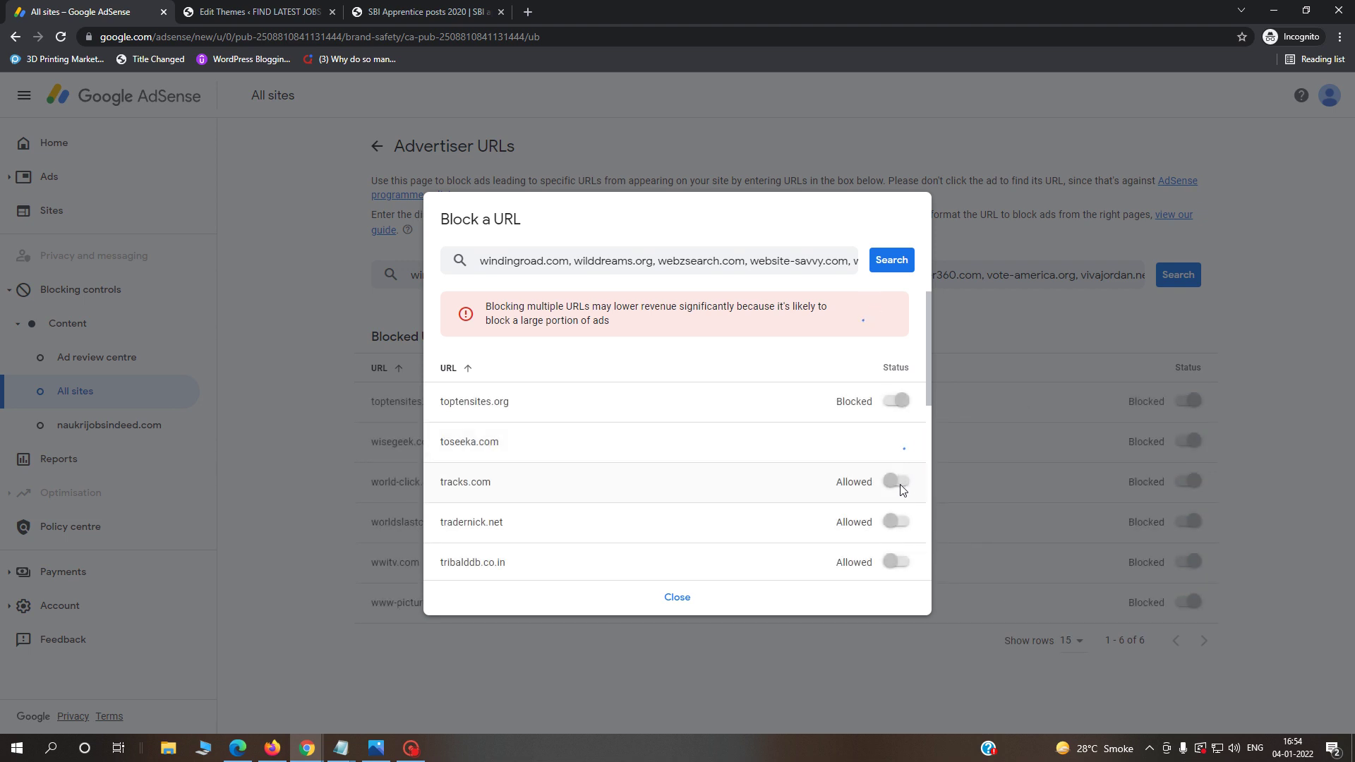
click(896, 482)
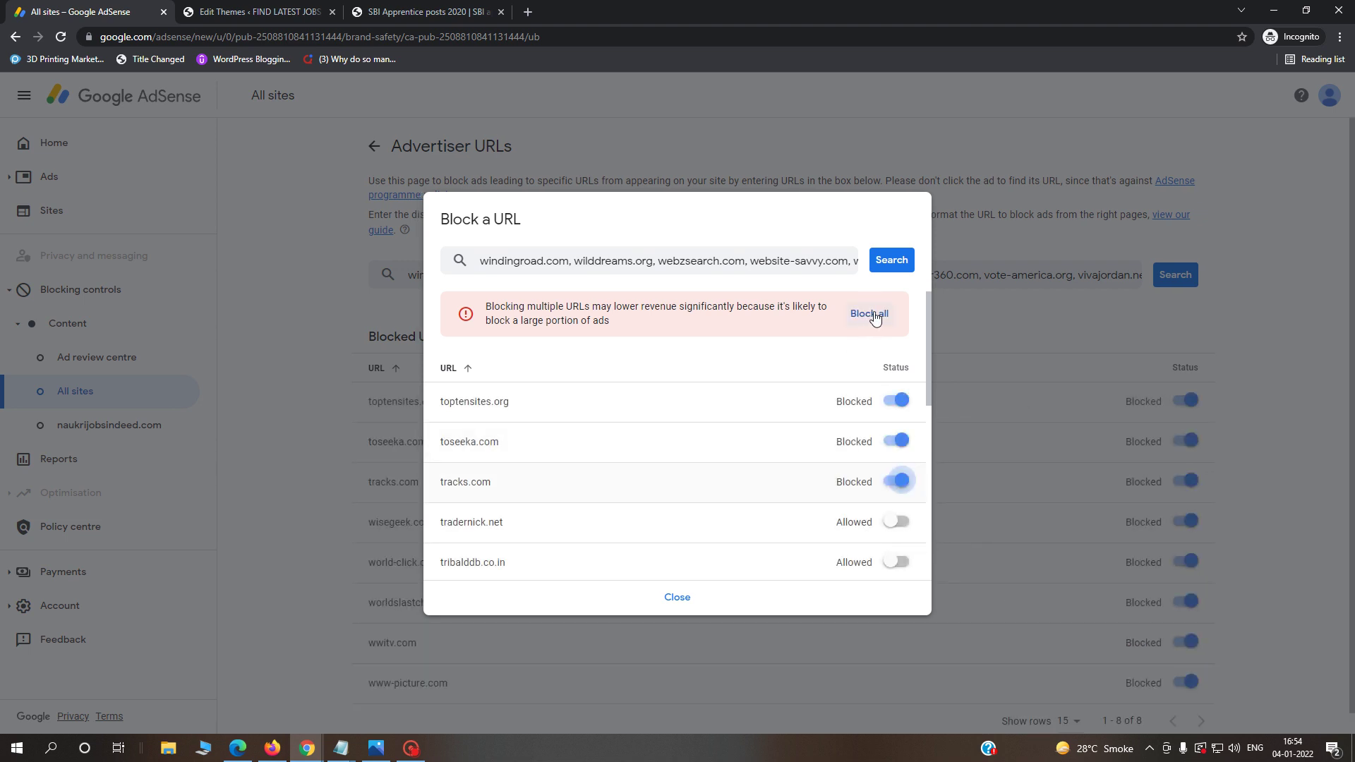
- Close the Block a URL dialog and switch to the Optimize AdSense Ads earnings image in Photos
click(682, 596)
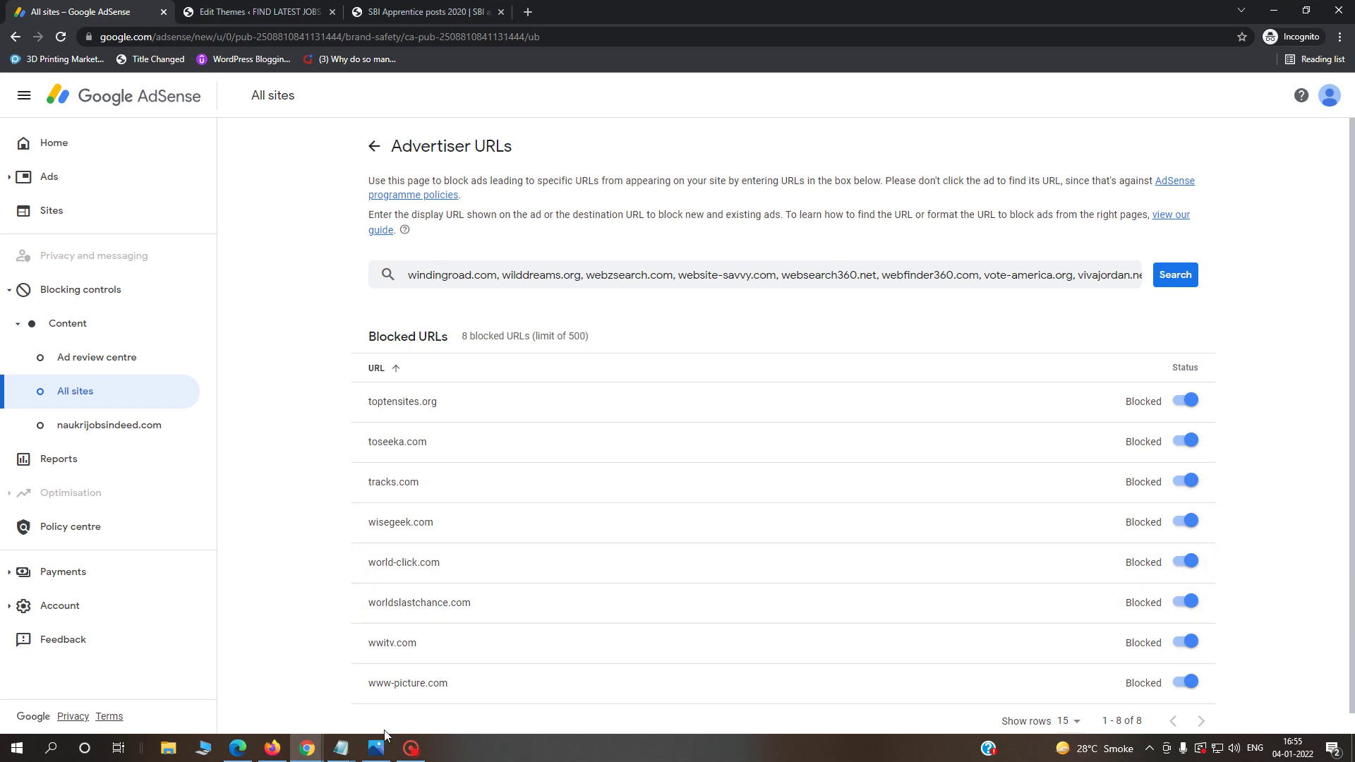
mouse_move(384, 753)
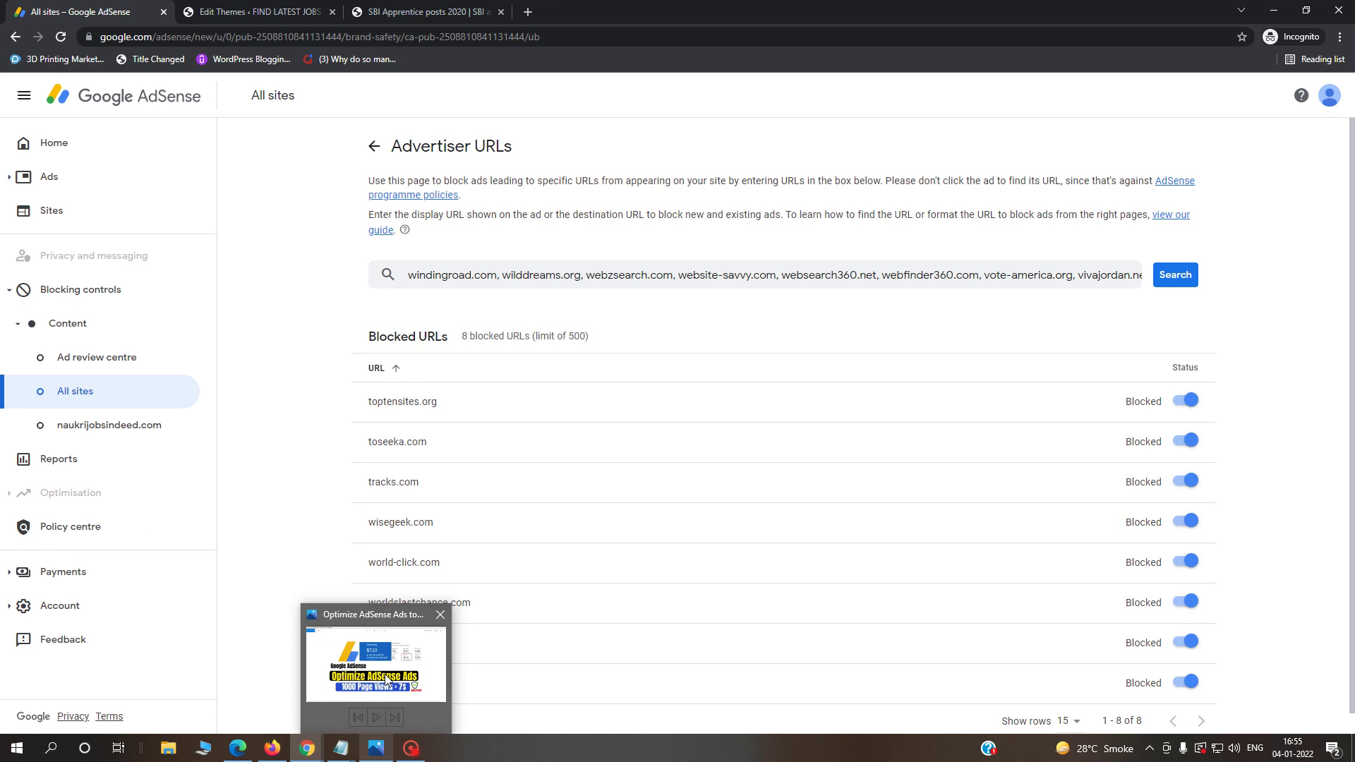
click(385, 674)
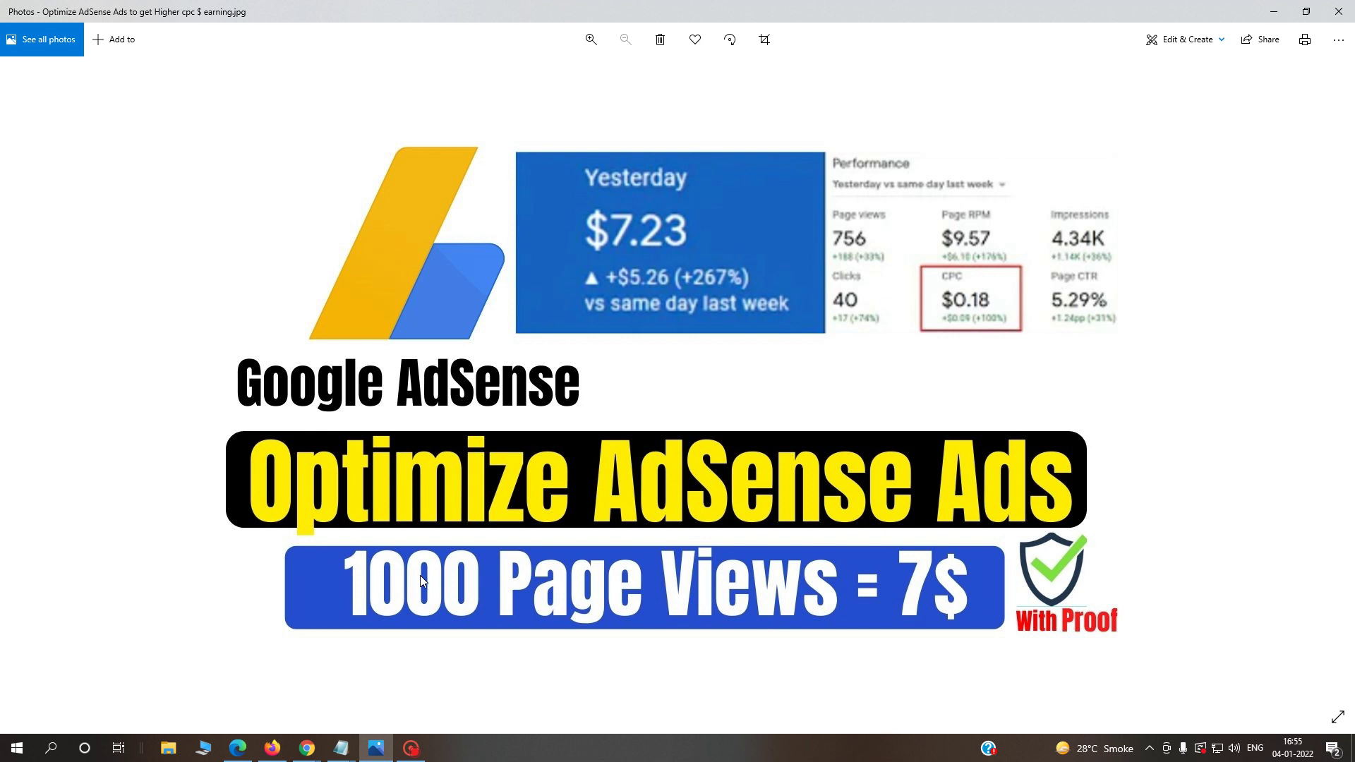
- Switch back to Google AdSense in Chrome and review the blocked advertiser URLs for all sites
mouse_move(383, 749)
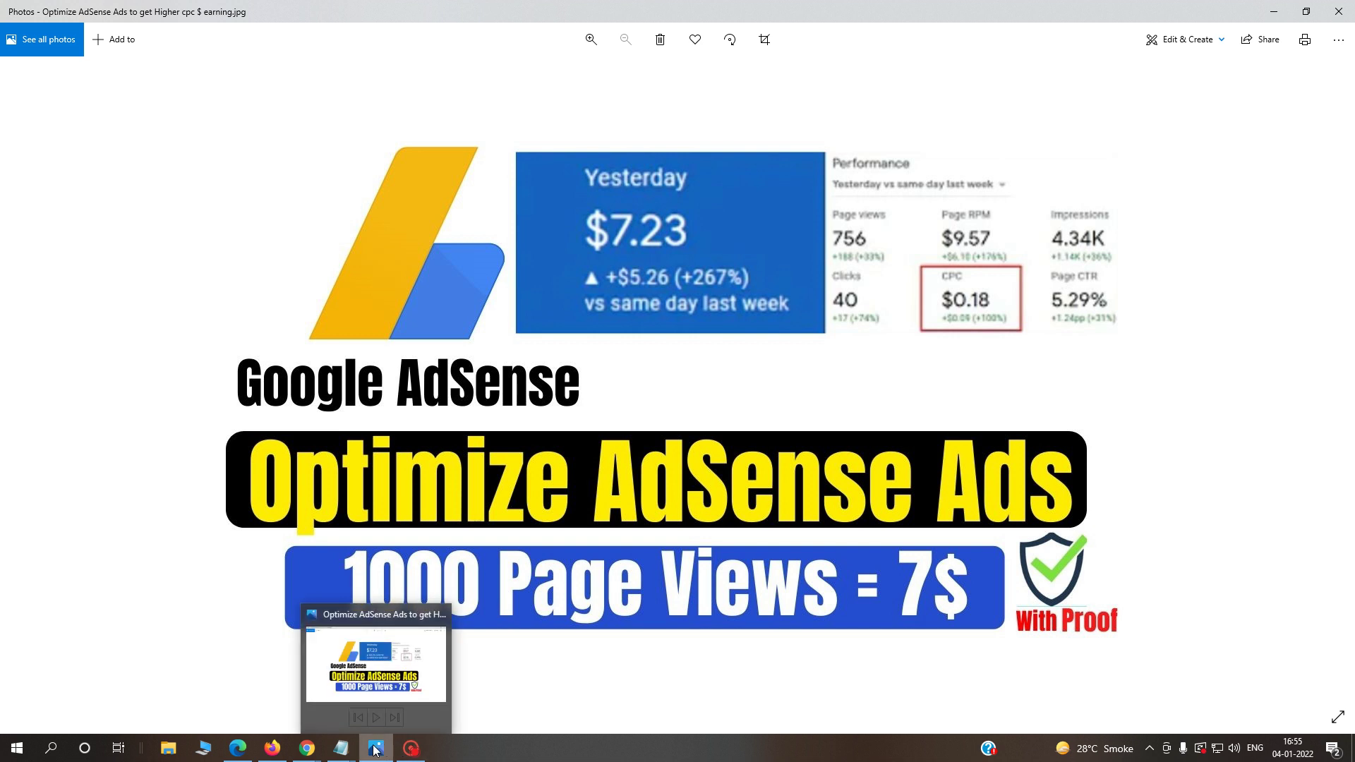
mouse_move(306, 748)
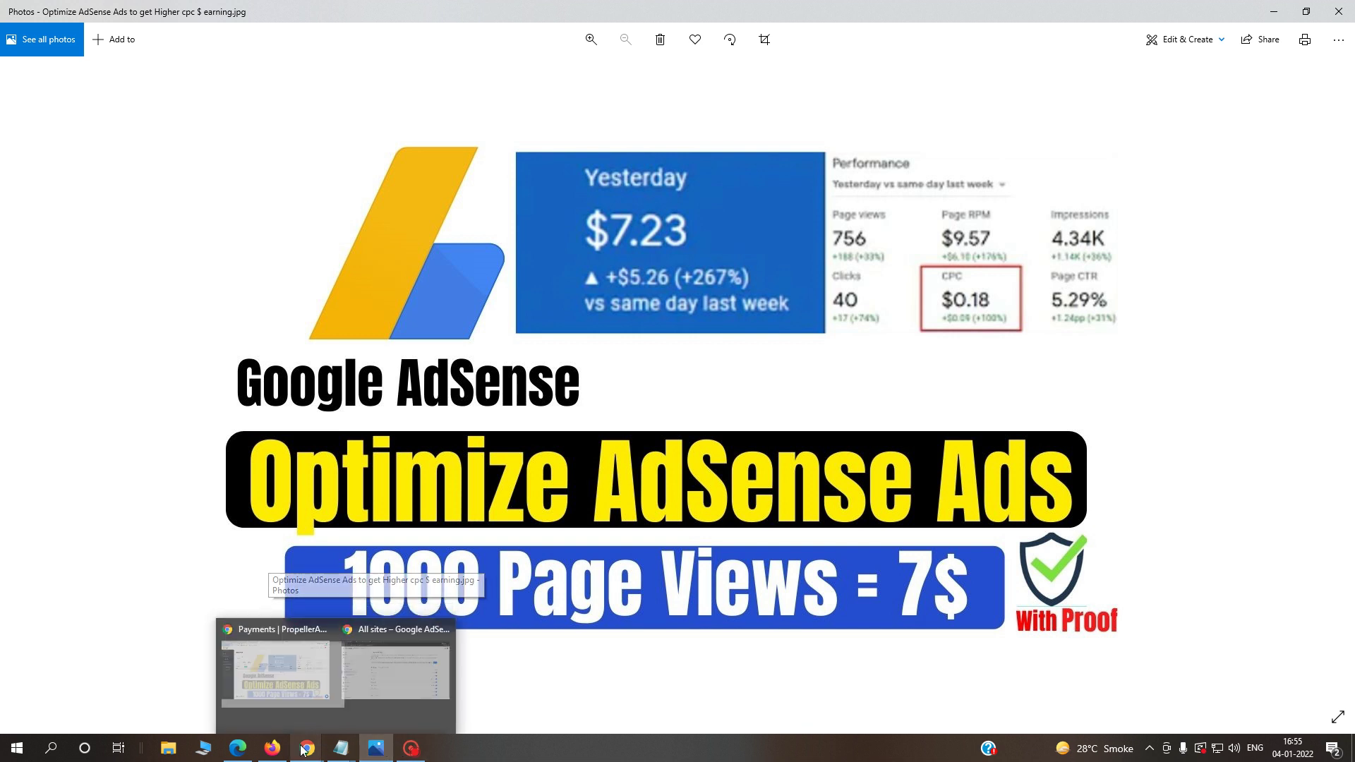
click(345, 704)
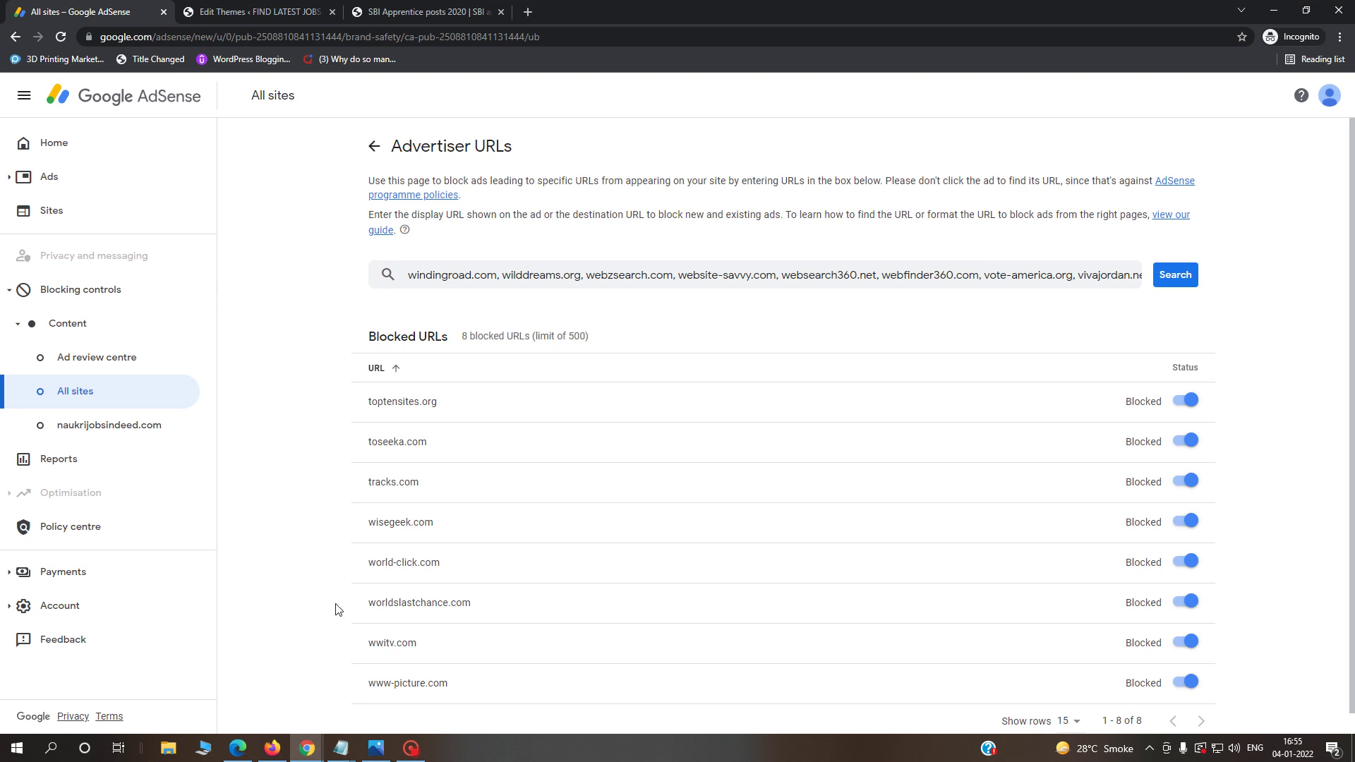
scroll(338, 612, down, 1)
scroll(281, 472, up, 1)
- Open the Bank Jobs 2021 For 10th 12th Pass post on indnaukari.com and examine the ads placed throughout it
click(382, 16)
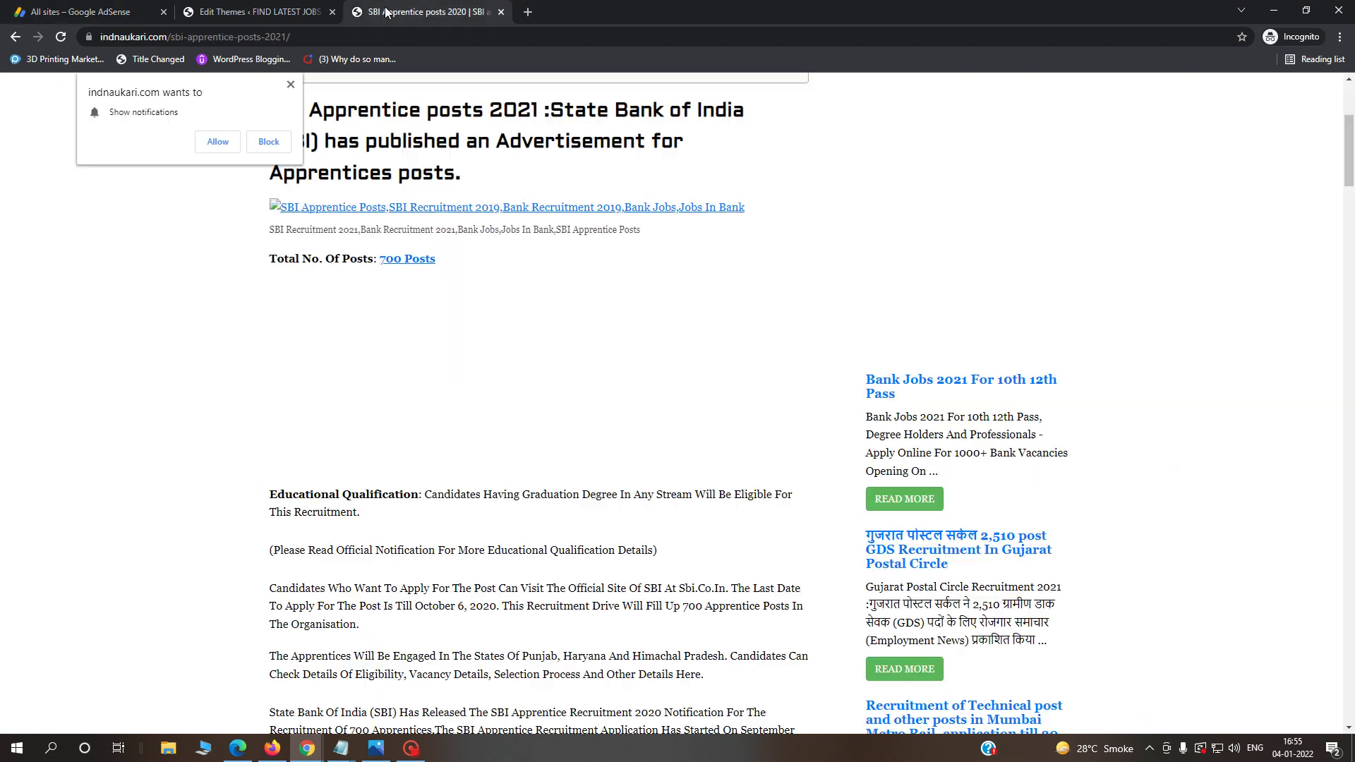
click(887, 502)
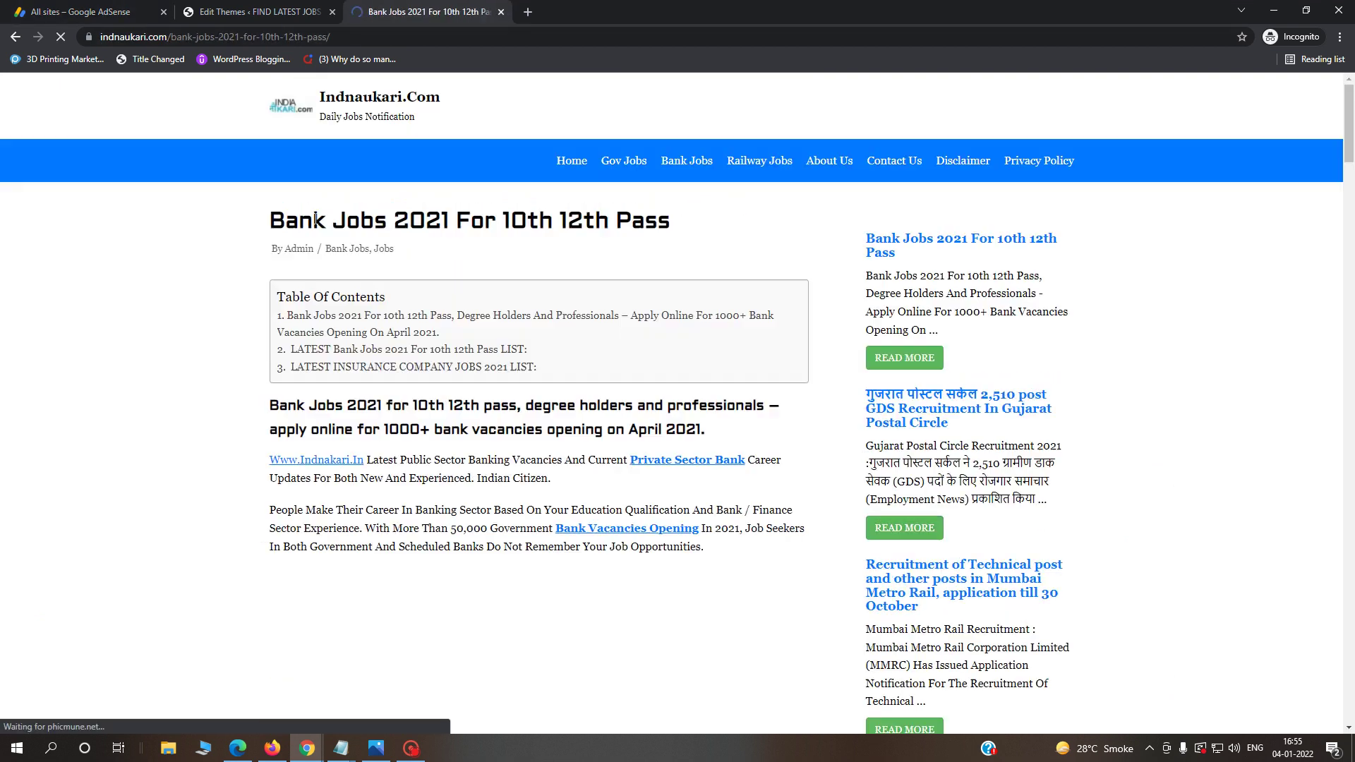
scroll(475, 557, down, 3)
scroll(475, 558, down, 15)
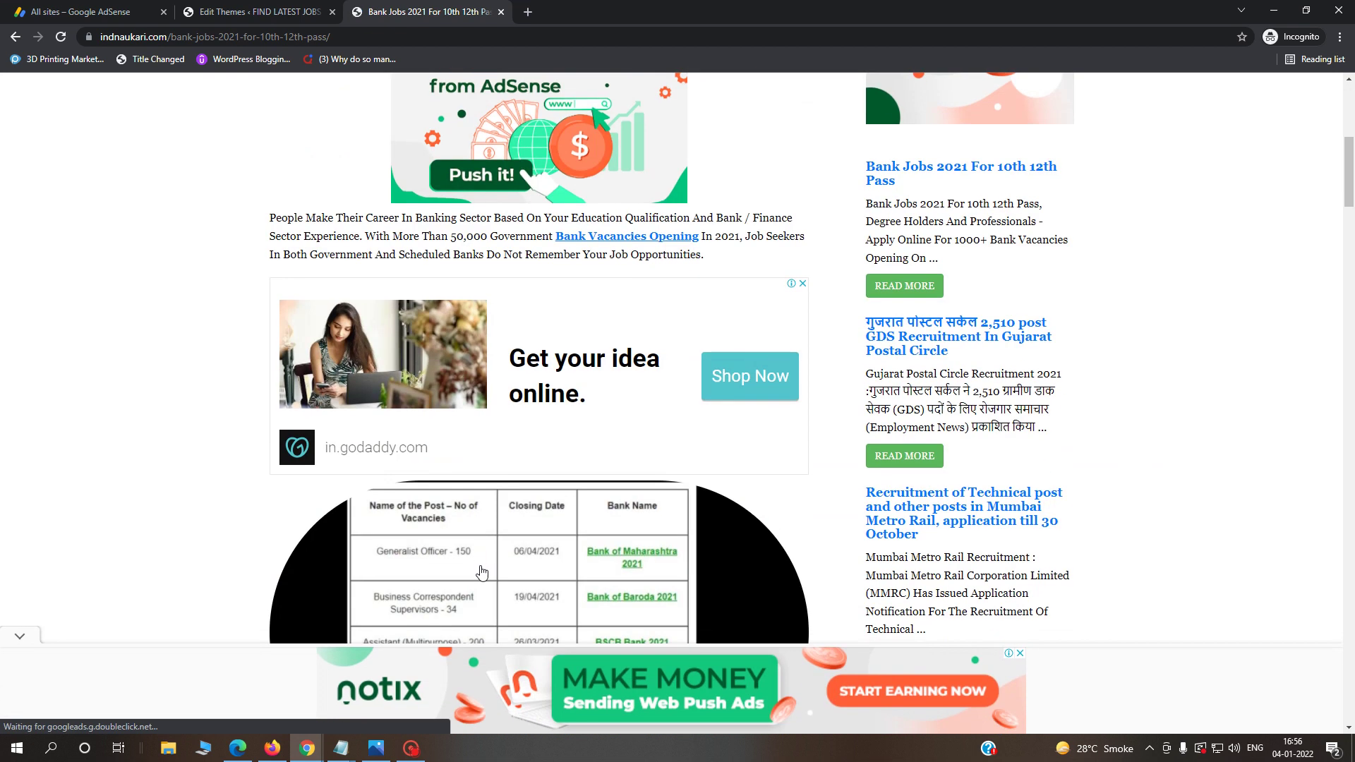
scroll(739, 502, down, 15)
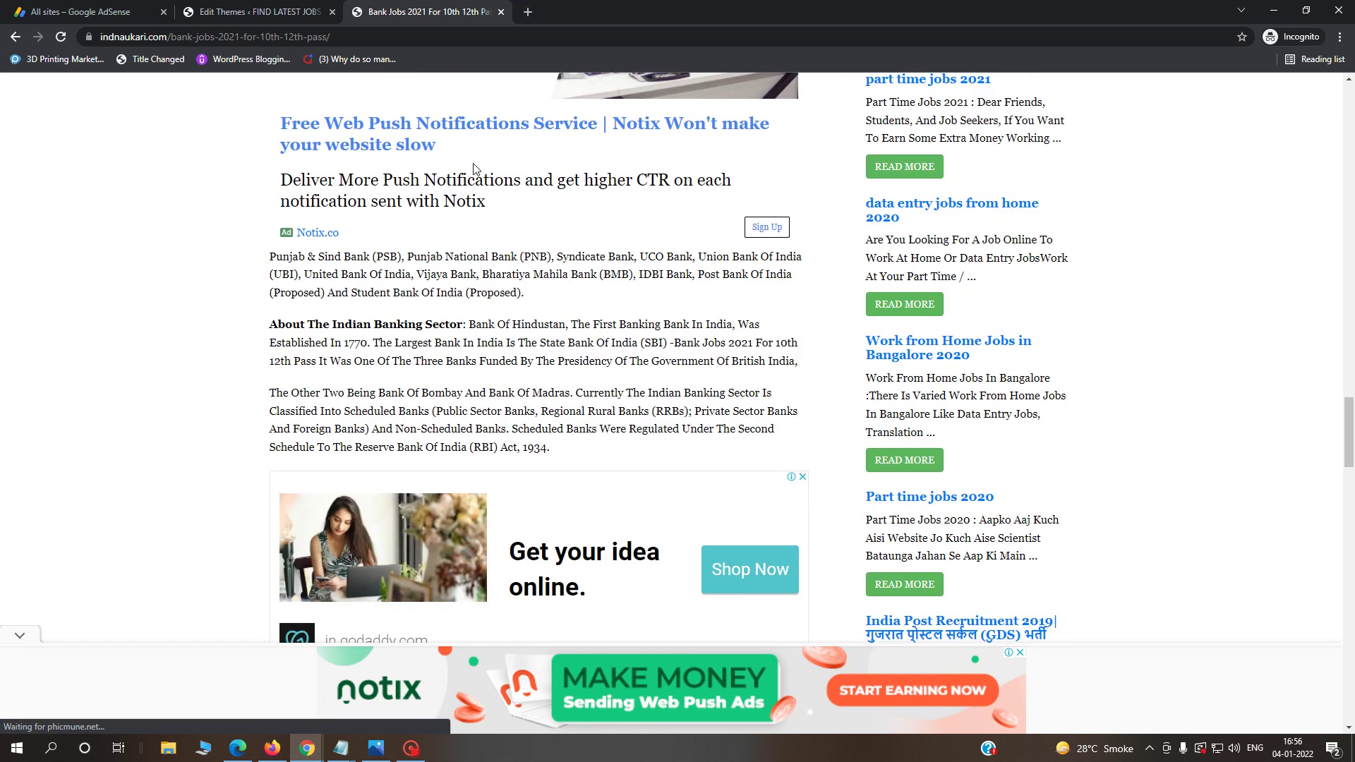
- Revisit the WordPress theme editor and the AdSense blocked URLs page, ending on the earnings image in Photos
click(255, 11)
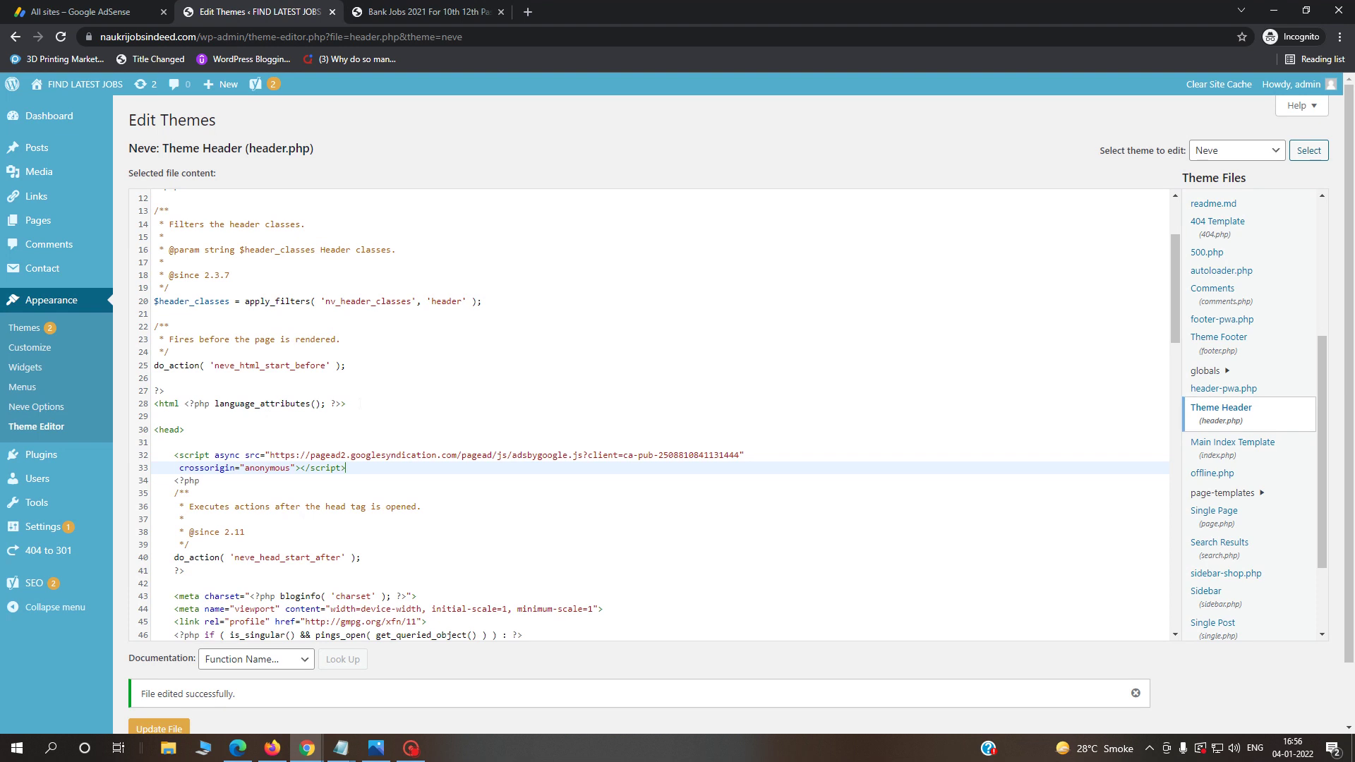
click(84, 14)
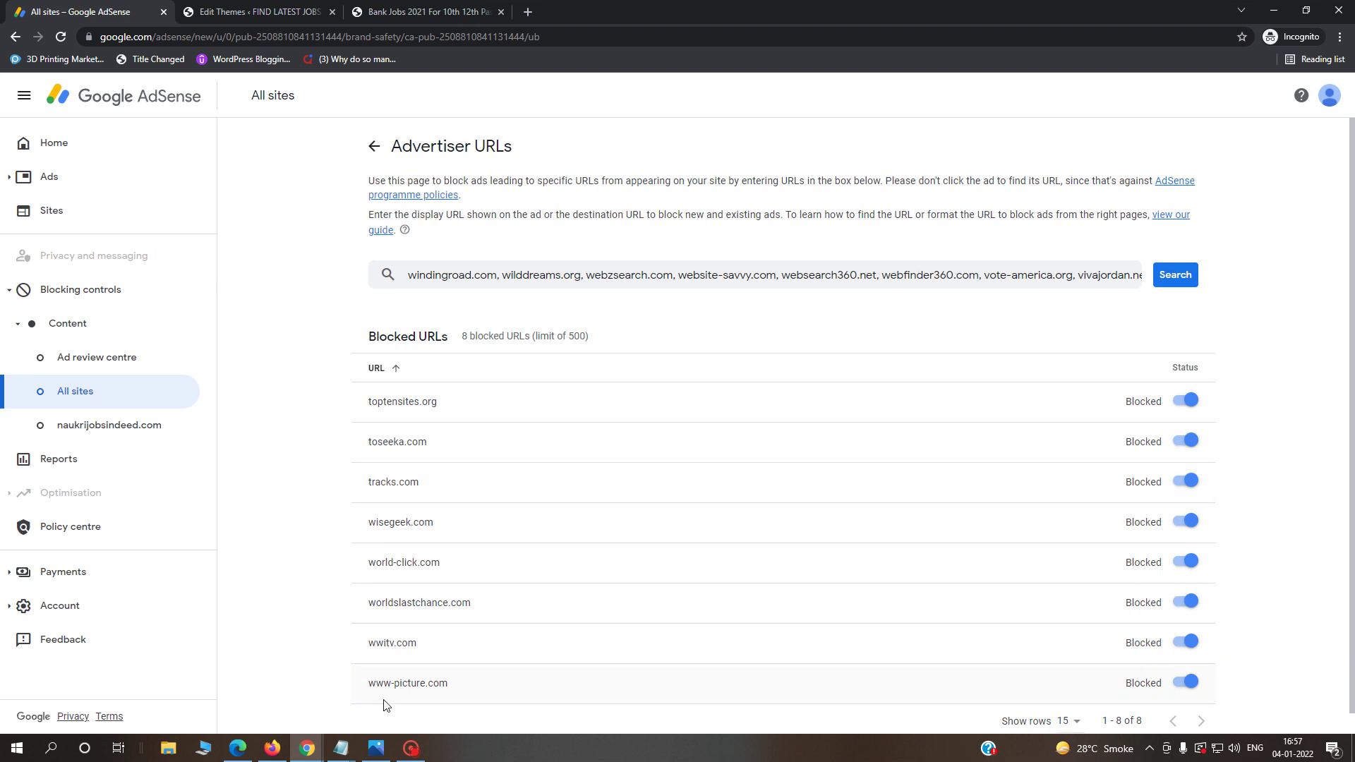
click(386, 753)
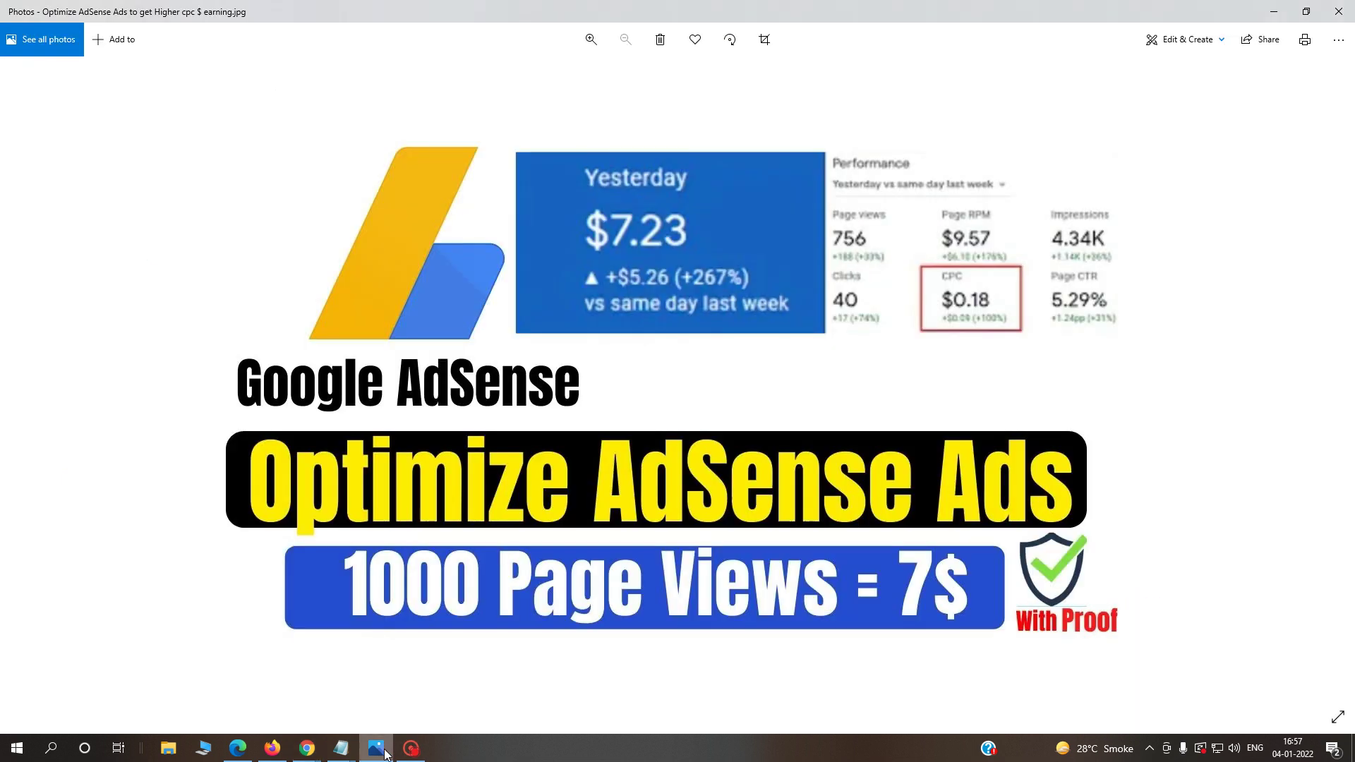